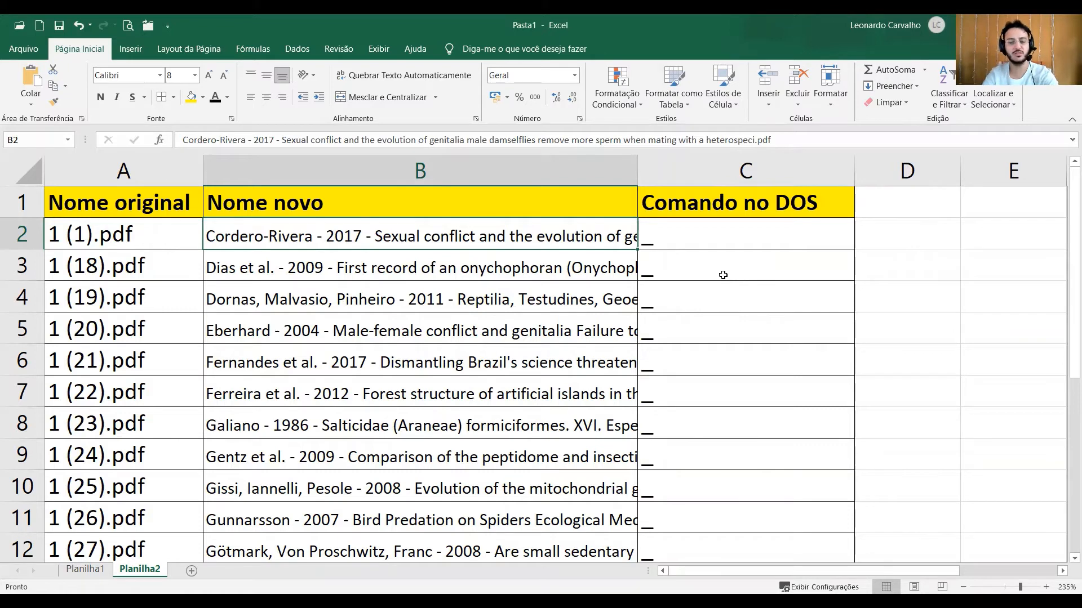
- Enter "Primeiro PDF.pdf" as the new name in cell B2, and undo that entry
text(Primeiro)
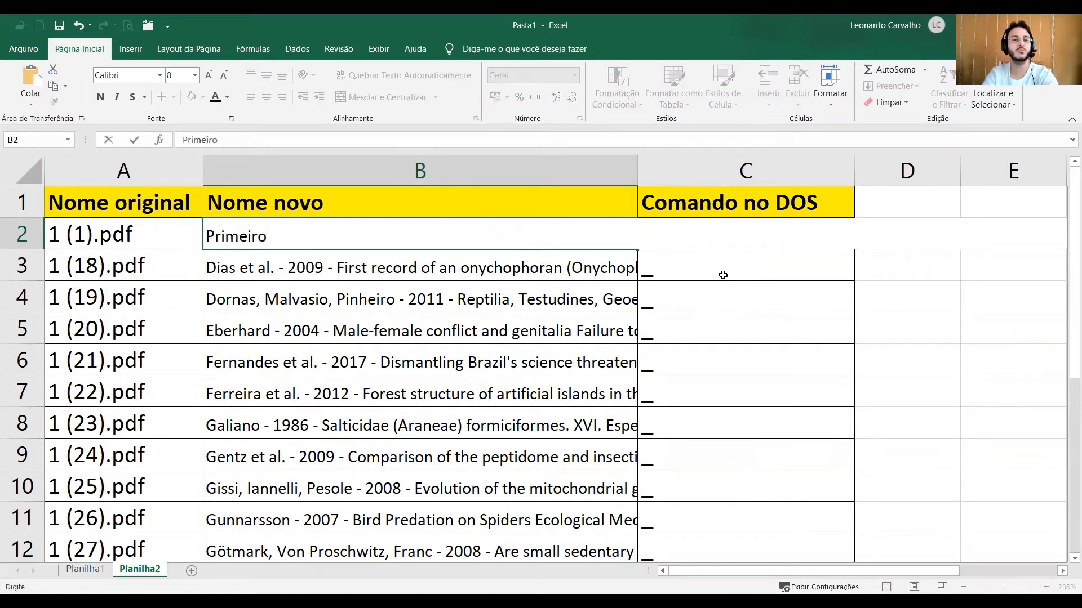
text( PDF.pdf)
key(Return)
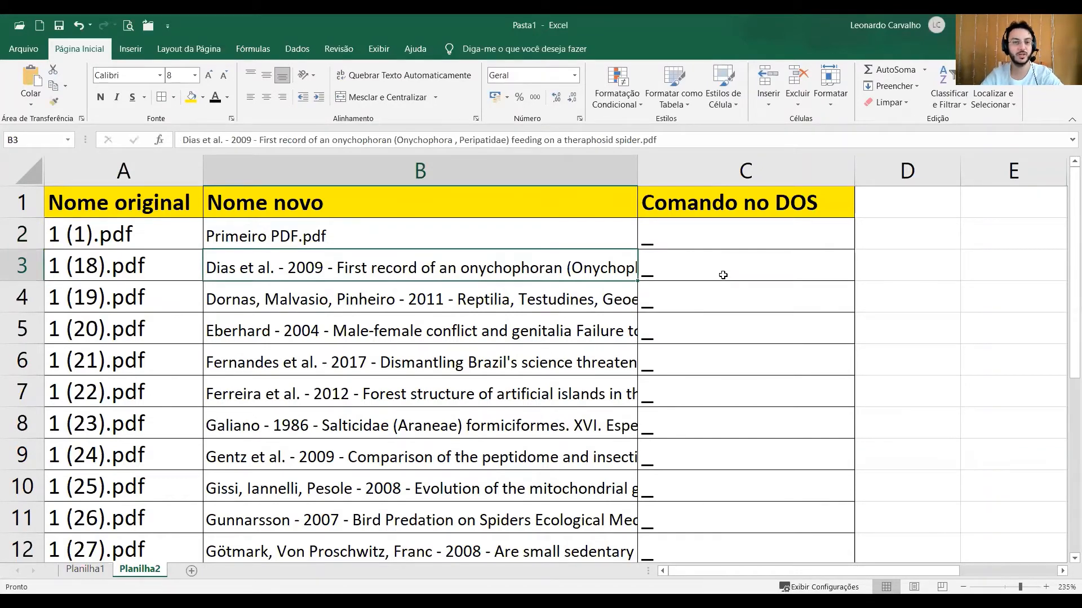
key(Left)
key(Up)
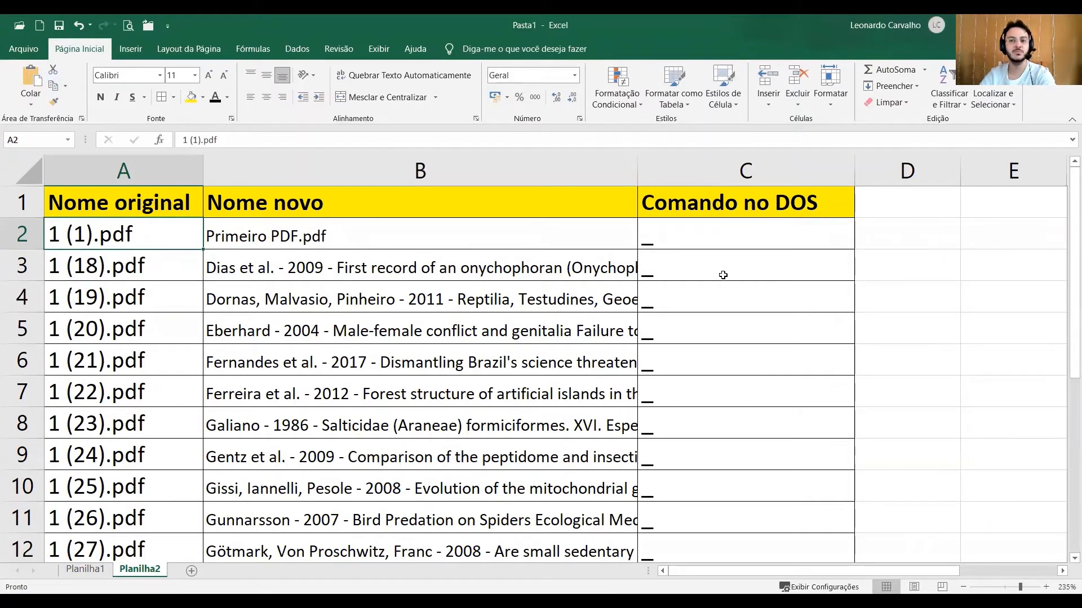
key(Right)
key(Right)
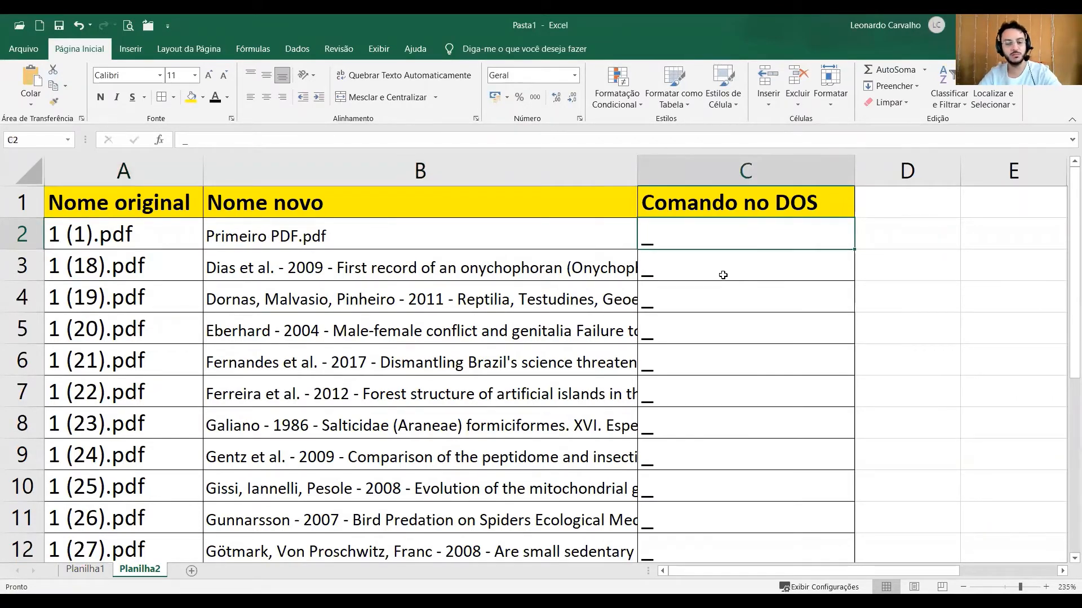
key(ctrl+z)
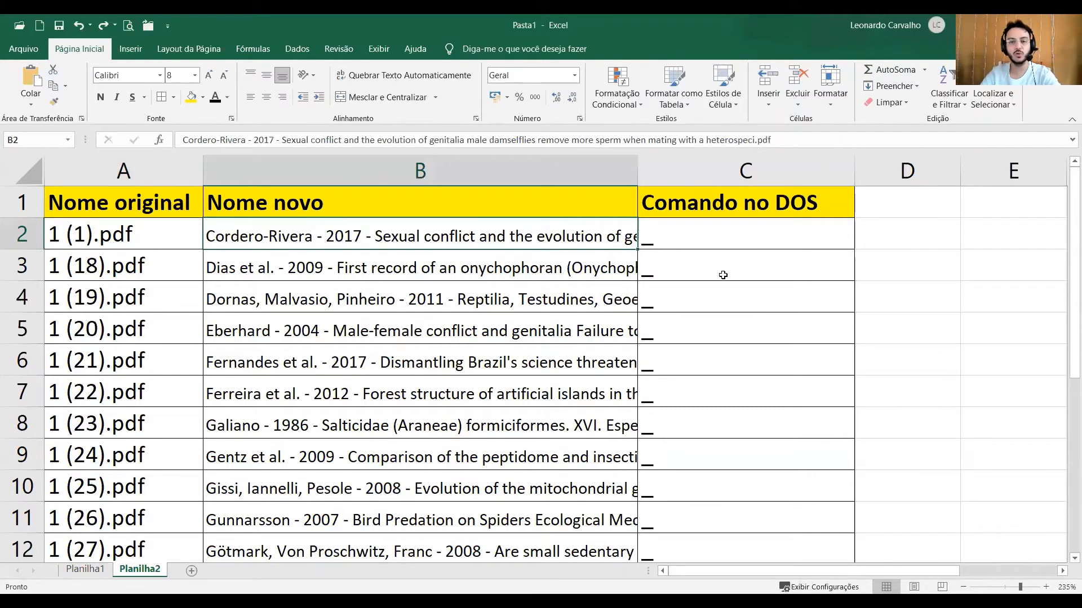
- Enter the example formula =1+1 in cell C2 of the Comando no DOS column
key(Right)
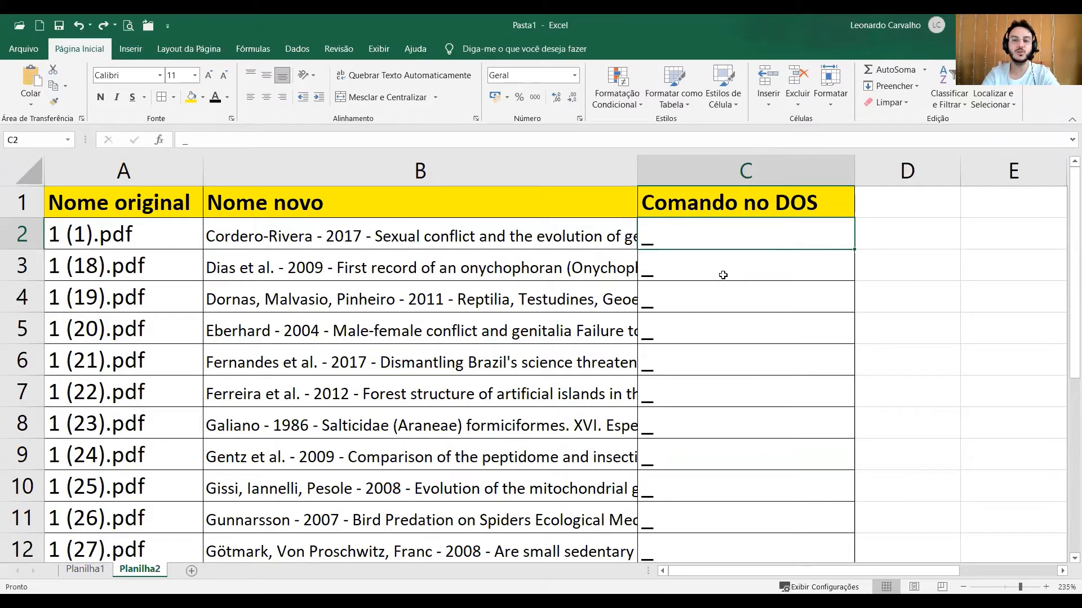
text(=)
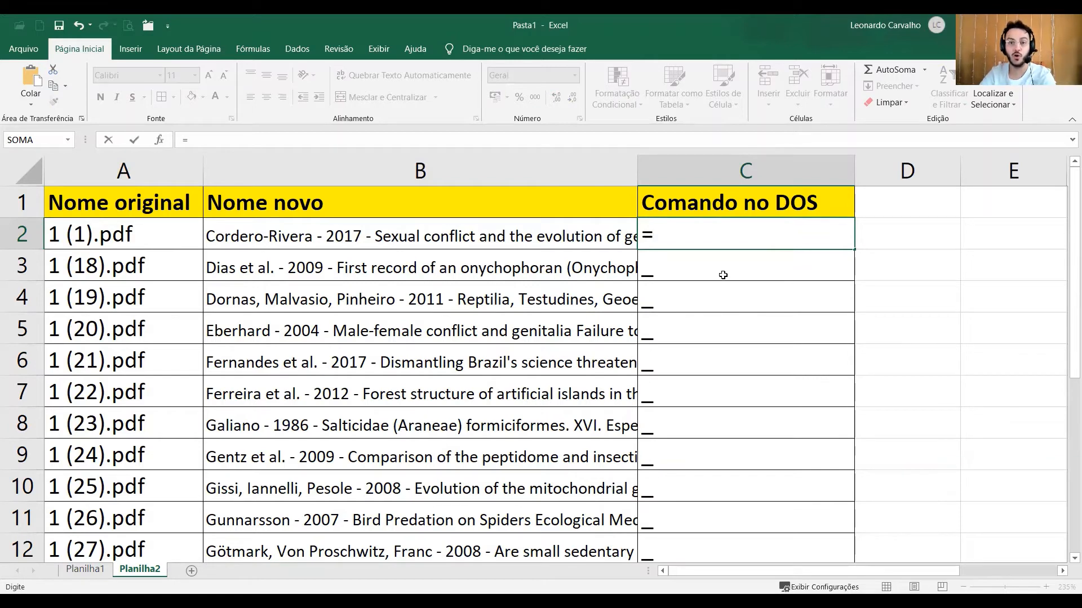
text(1+1)
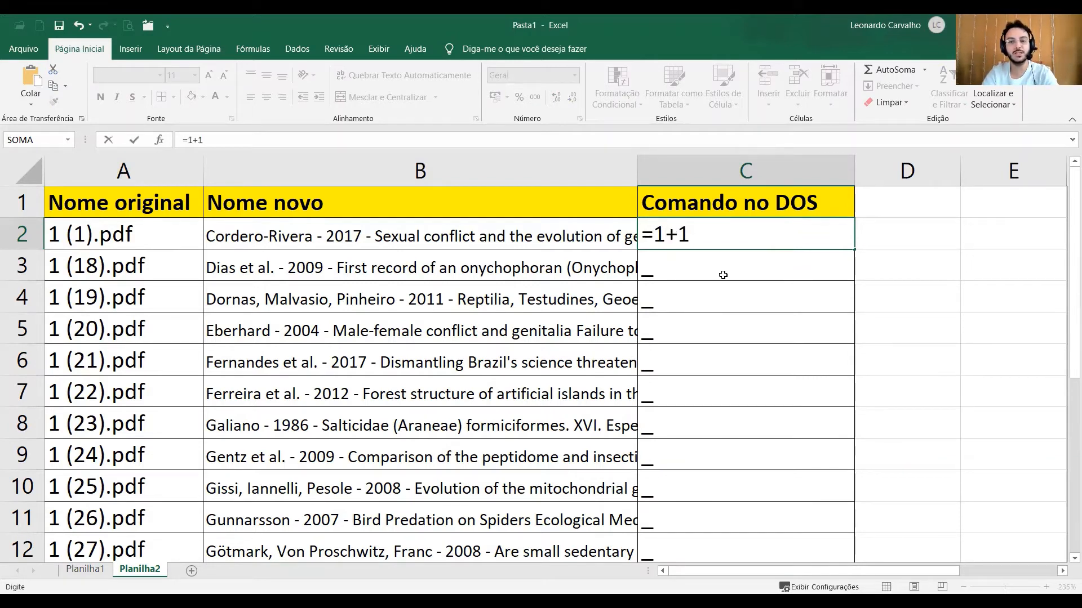
key(Return)
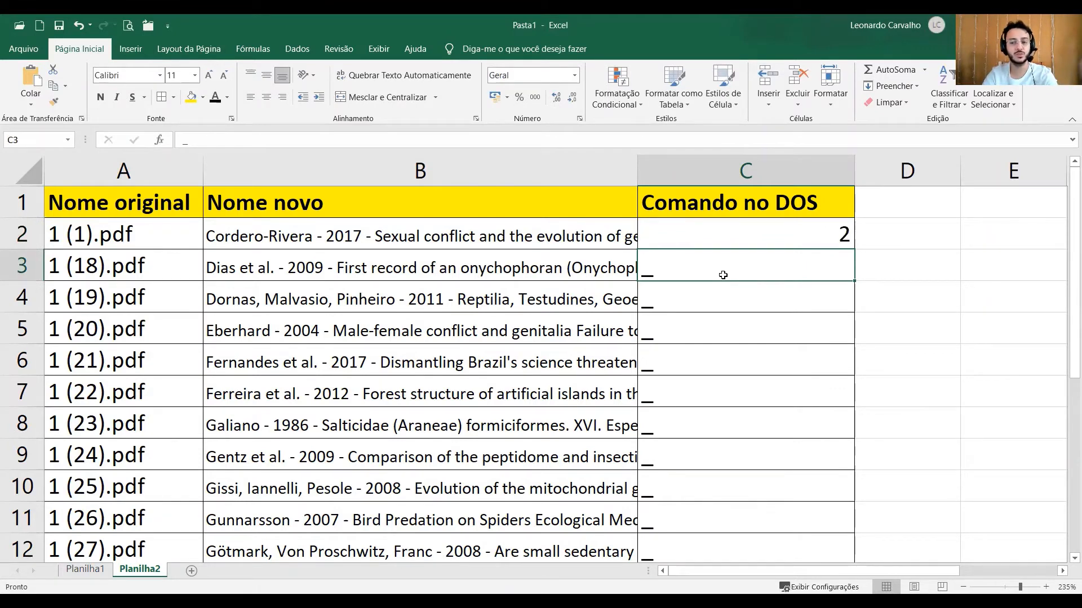
- Replace the formula in C2 with =REN, without quotation marks around the text
key(Up)
text(=)
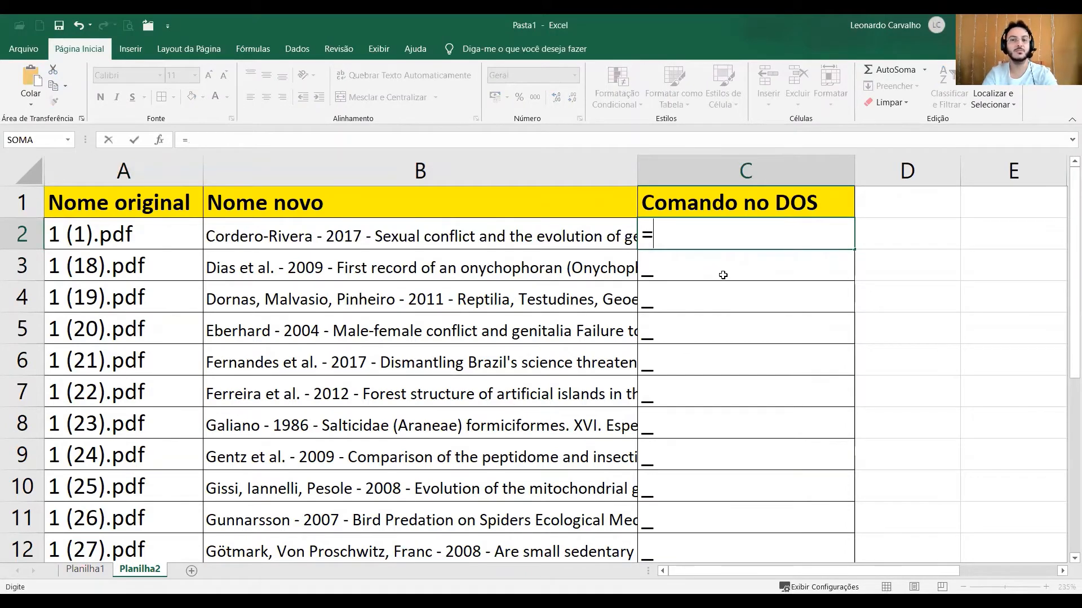
text(REN)
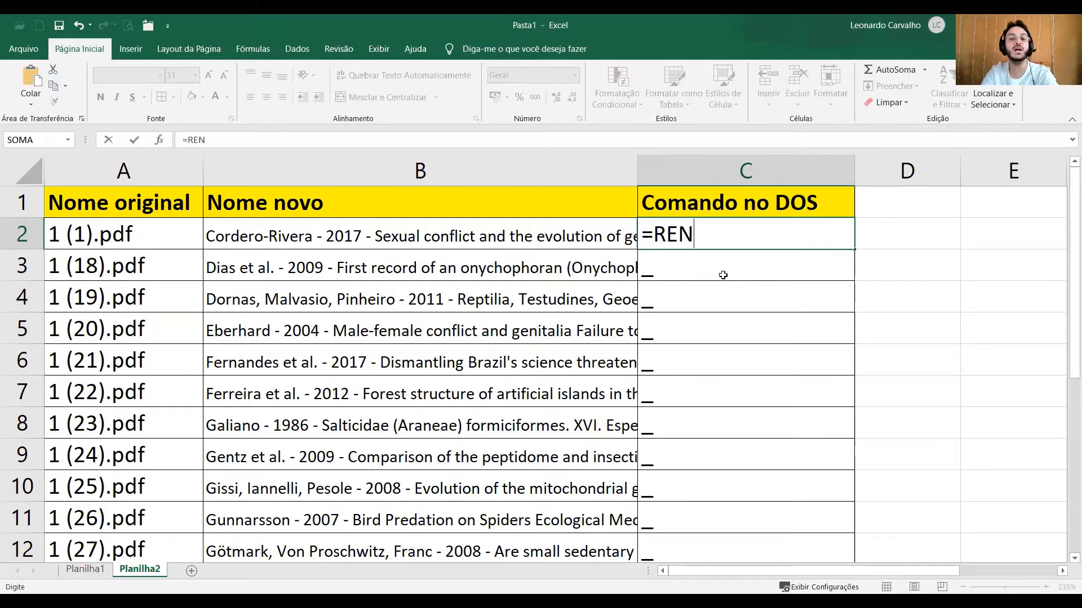
key(Return)
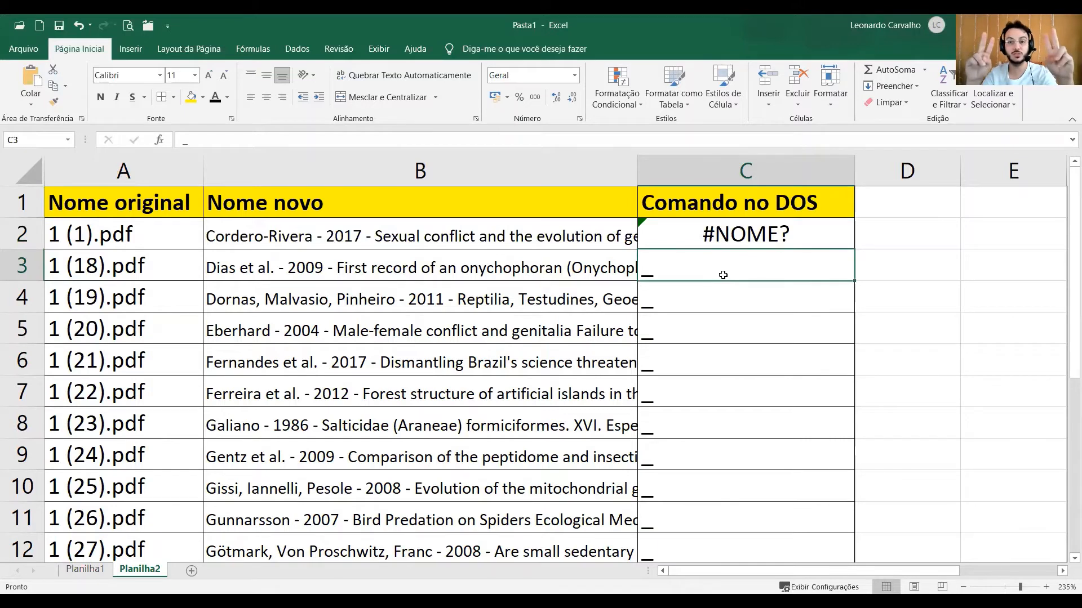
- Enter the formula ="REN" in C2 with the text in quotation marks
key(Up)
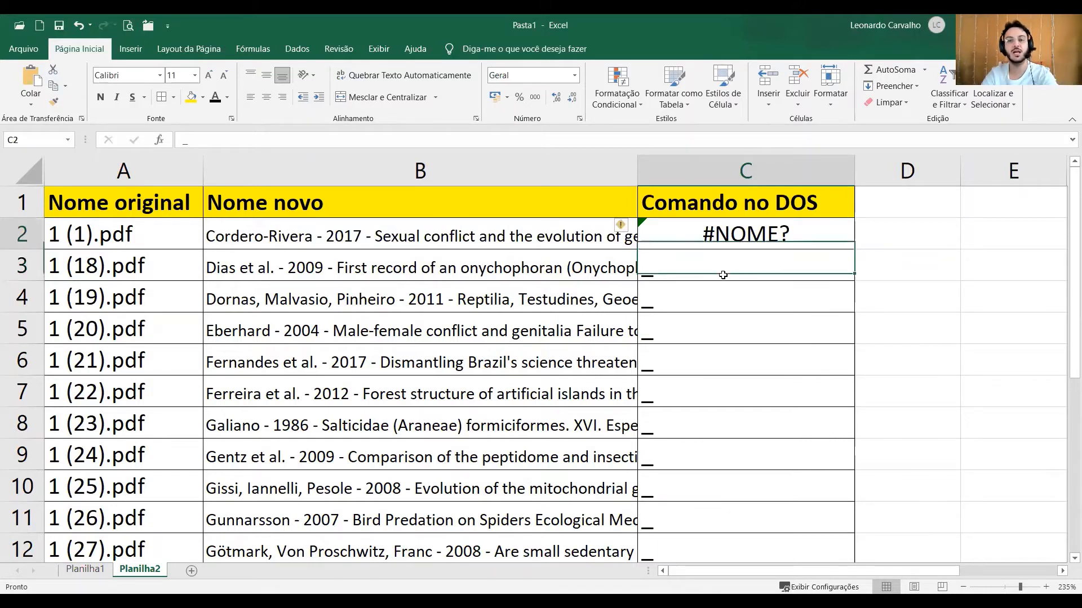
text(=")
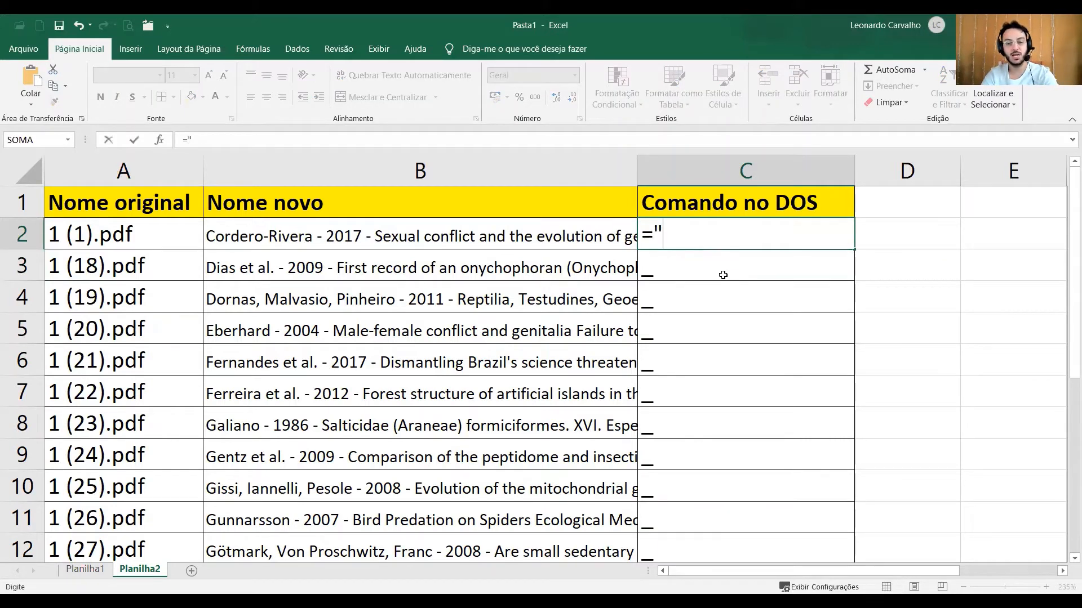
text(REN")
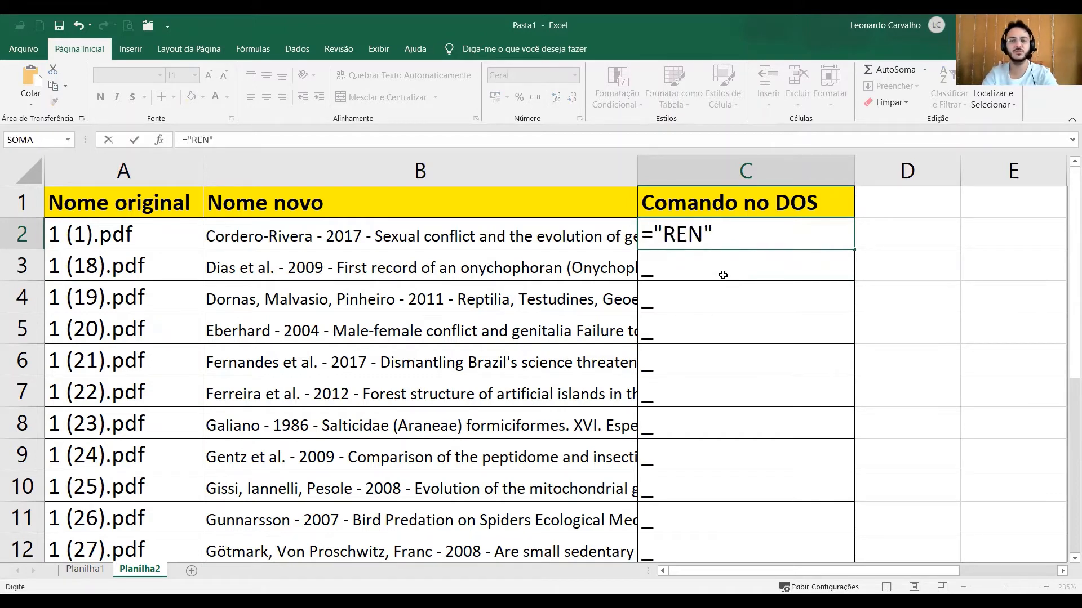
key(Return)
key(Up)
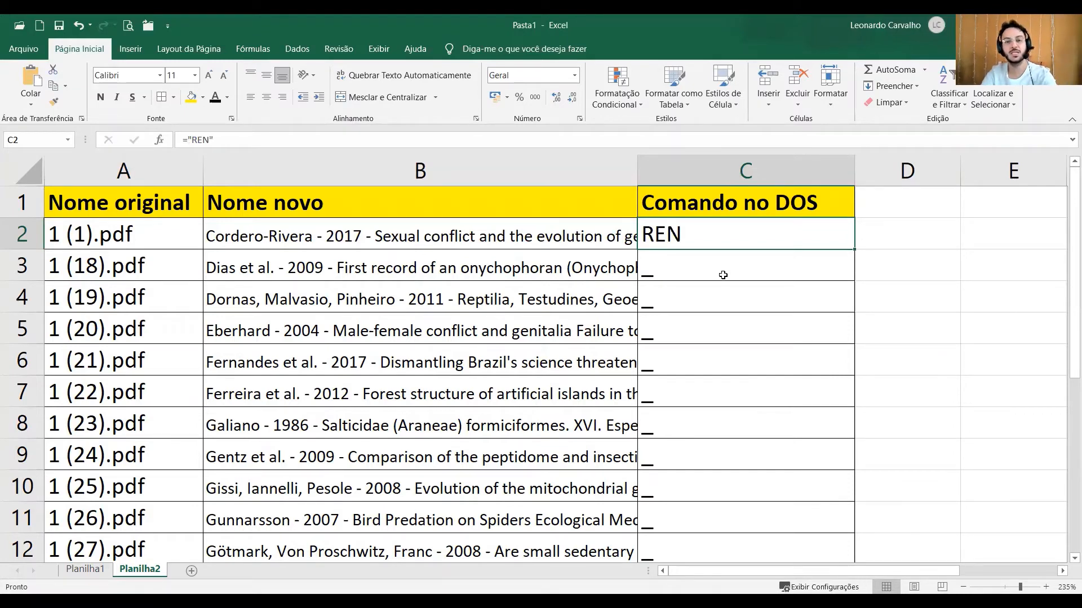
- Try to show quotation marks around REN by doubling them on each side in C2, as =""REN""
key(F2)
key(Left)
key(Left)
key(Left)
key(Left)
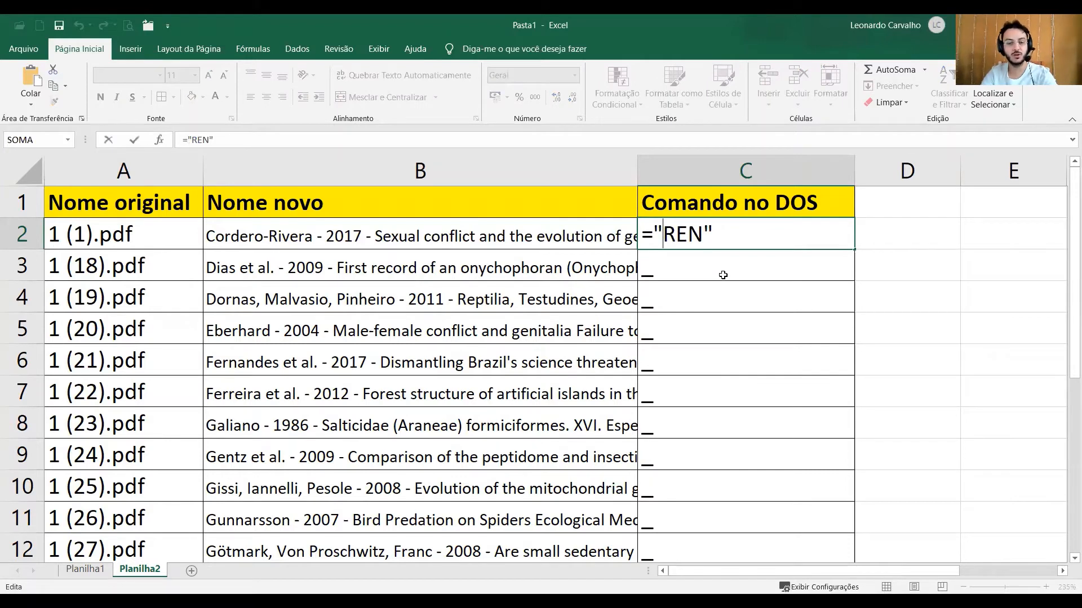
text(")
key(Right)
key(Right)
key(Right)
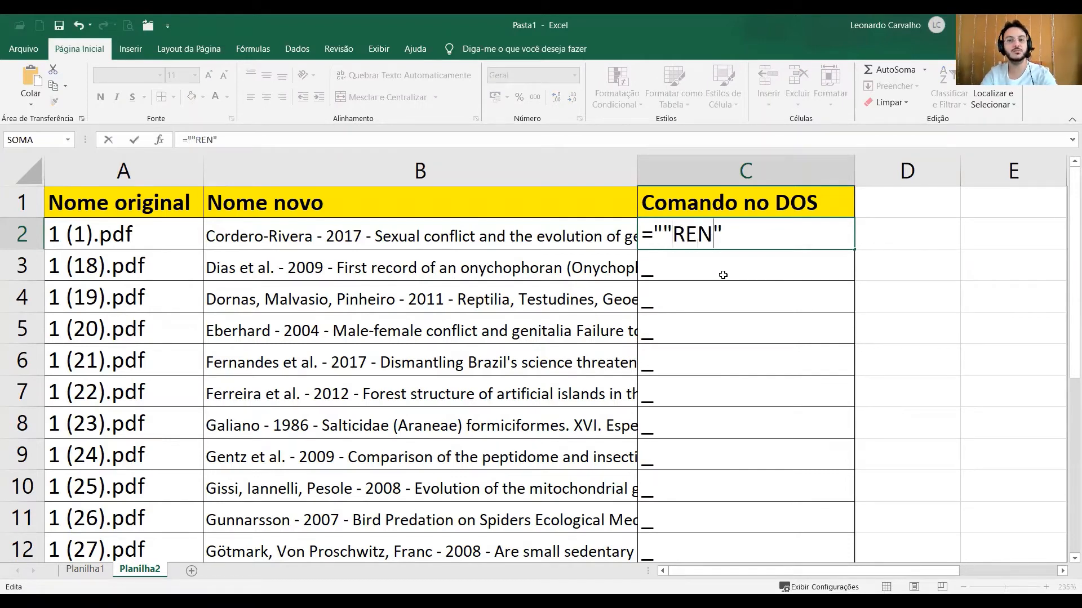
text(")
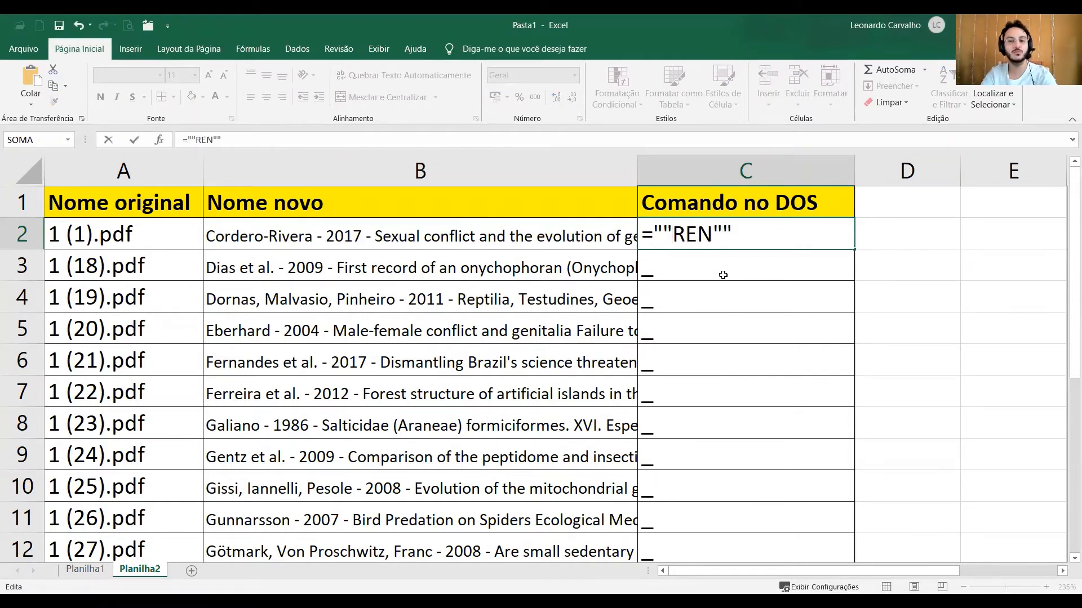
key(Return)
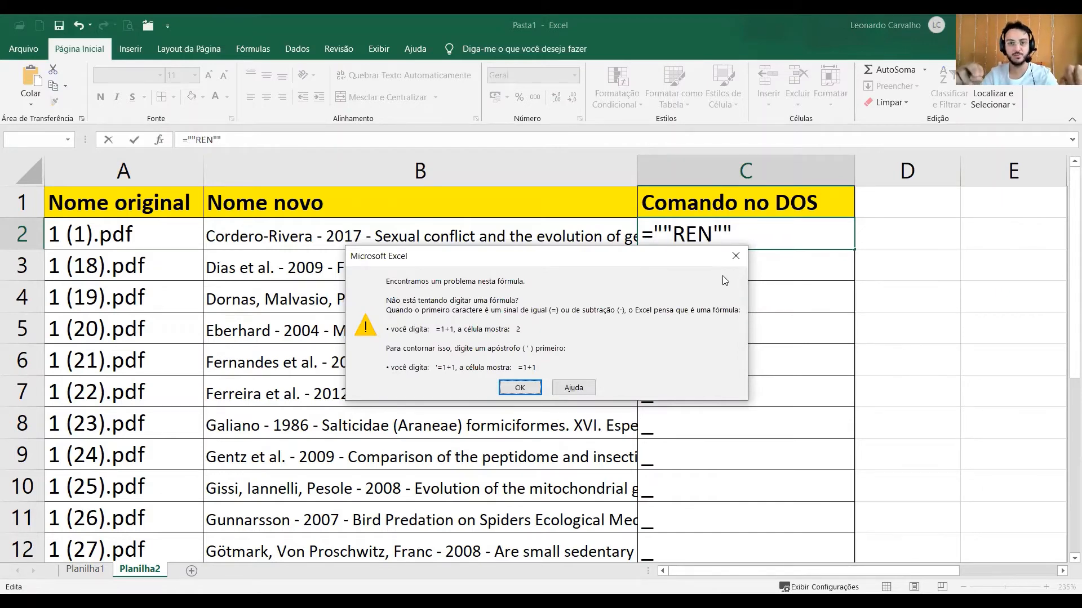
key(Return)
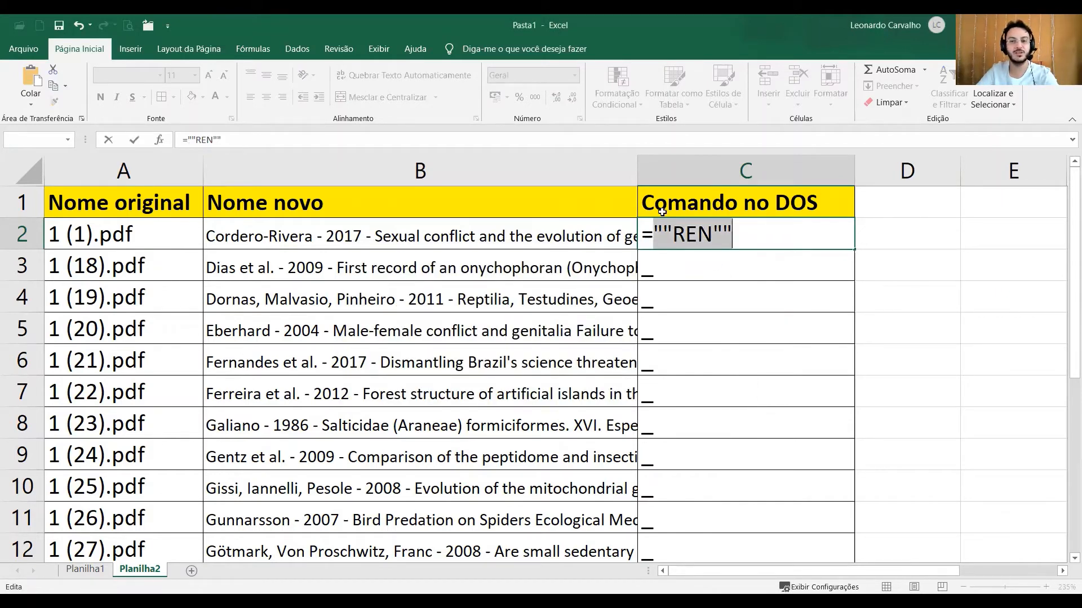
- Add a third quotation mark on each side of REN so the C2 formula reads ="""REN"""
click(676, 232)
text(")
key(Right)
key(Right)
key(Right)
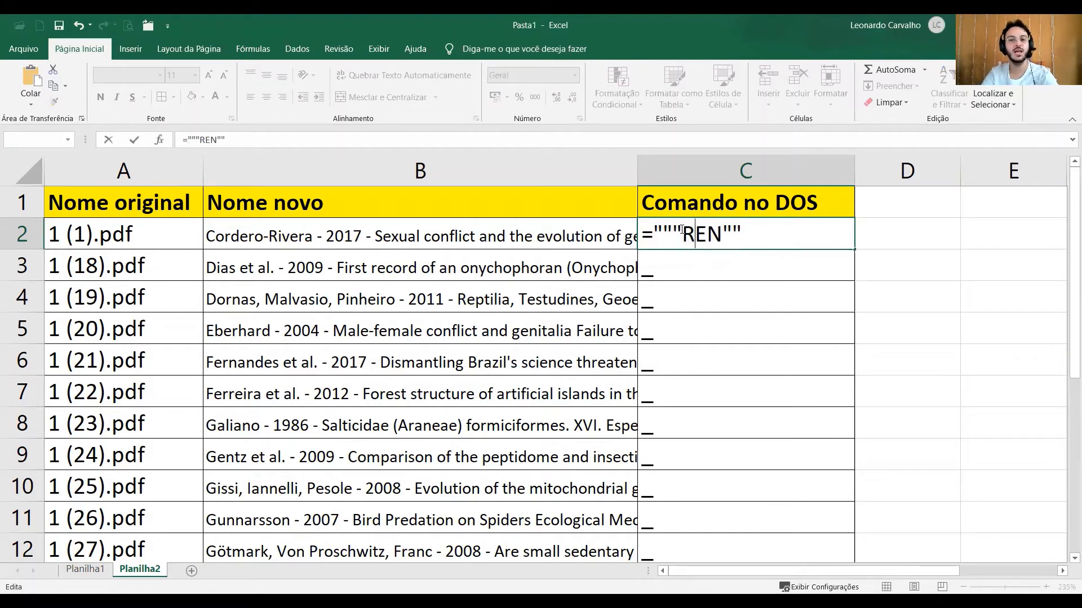
text(")
key(Return)
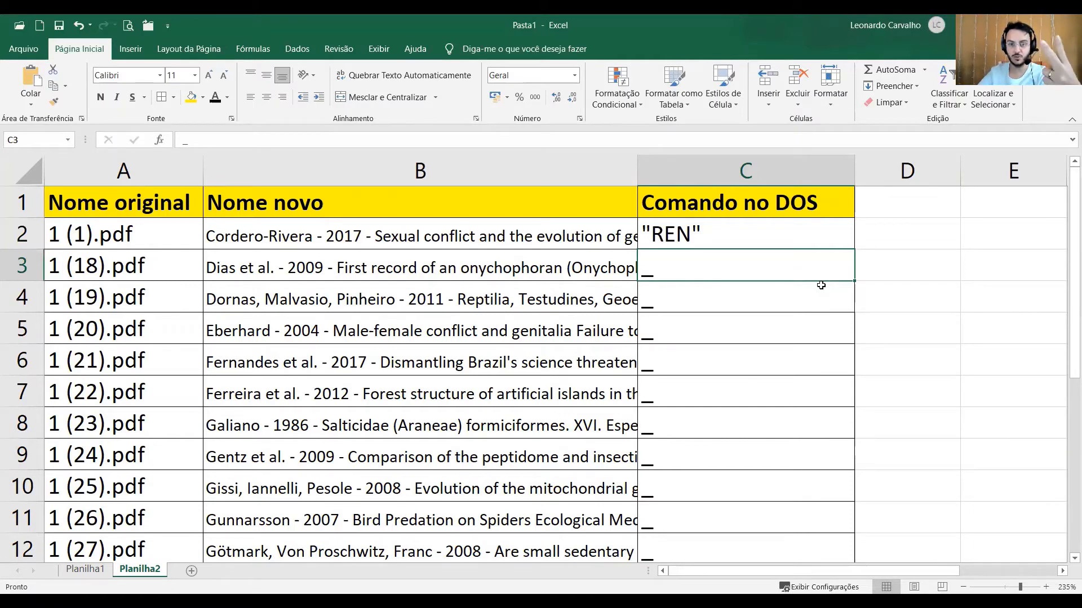
- Try to append "OUTRO TEXTO" to the C2 formula after a space, without a joining operator, and decline the suggested correction
click(743, 238)
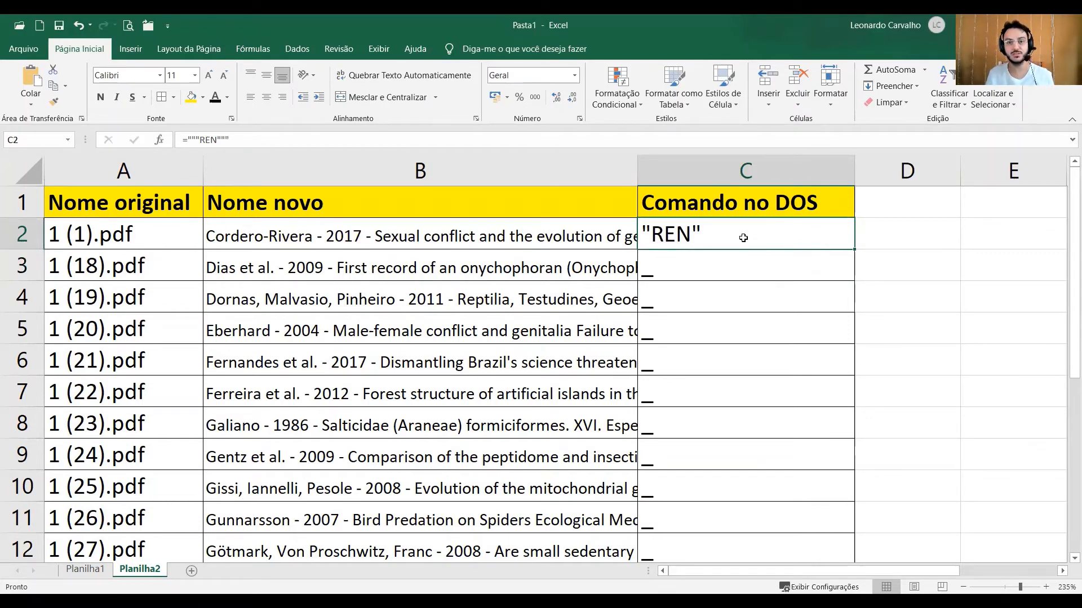
double_click(743, 237)
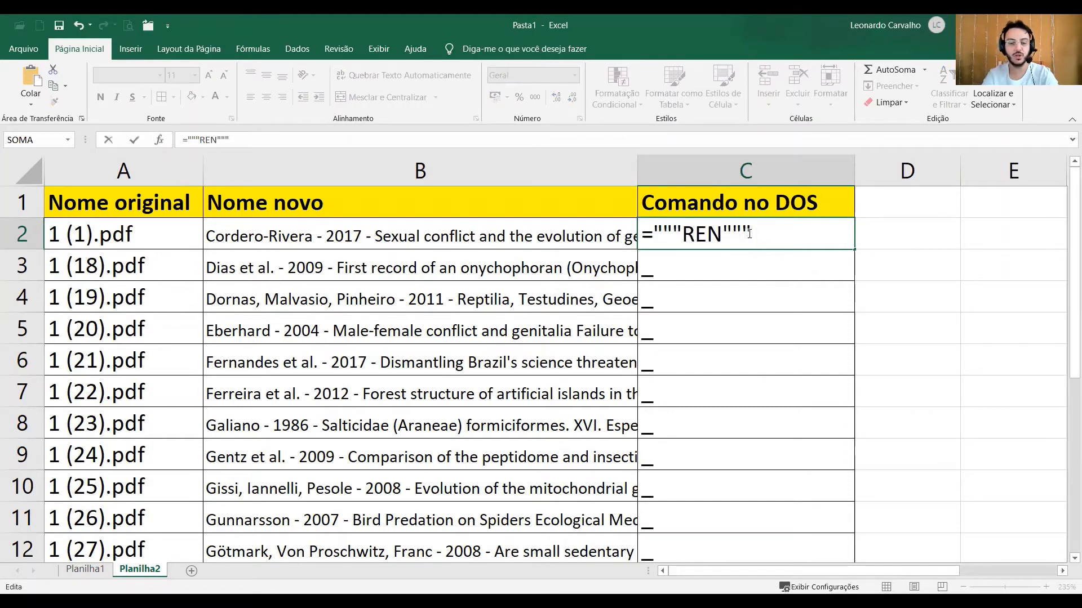
text("RE)
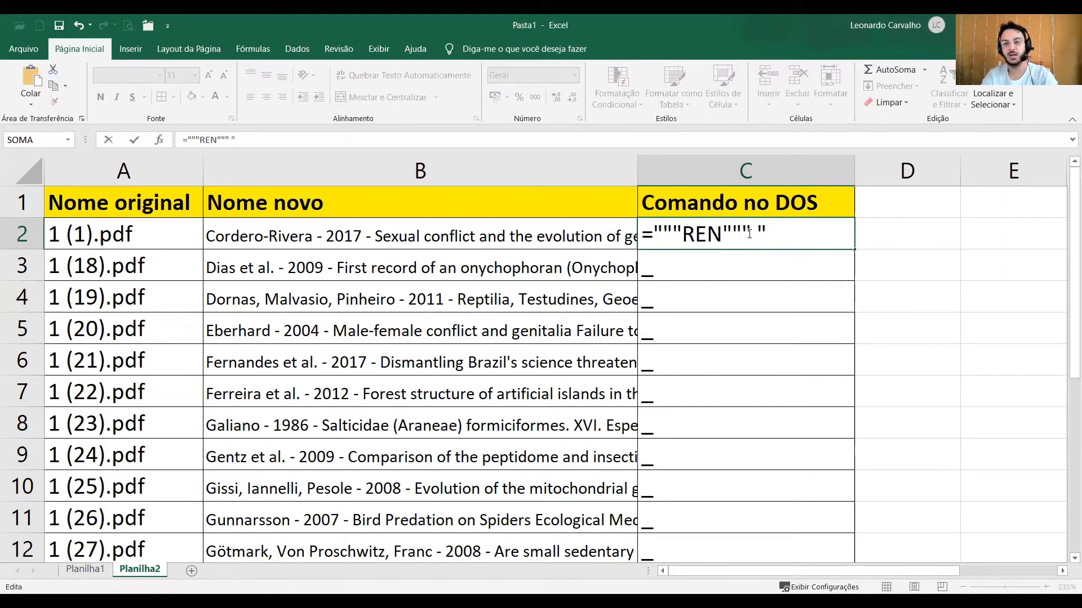
key(BackSpace)
key(BackSpace)
text(OUT)
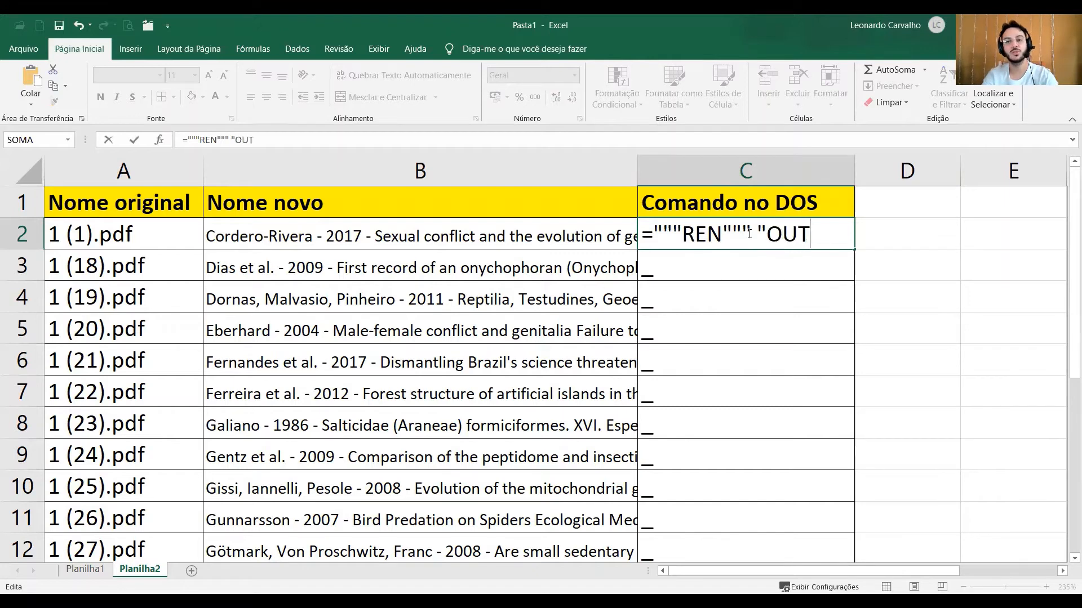
text(RO TEXTO")
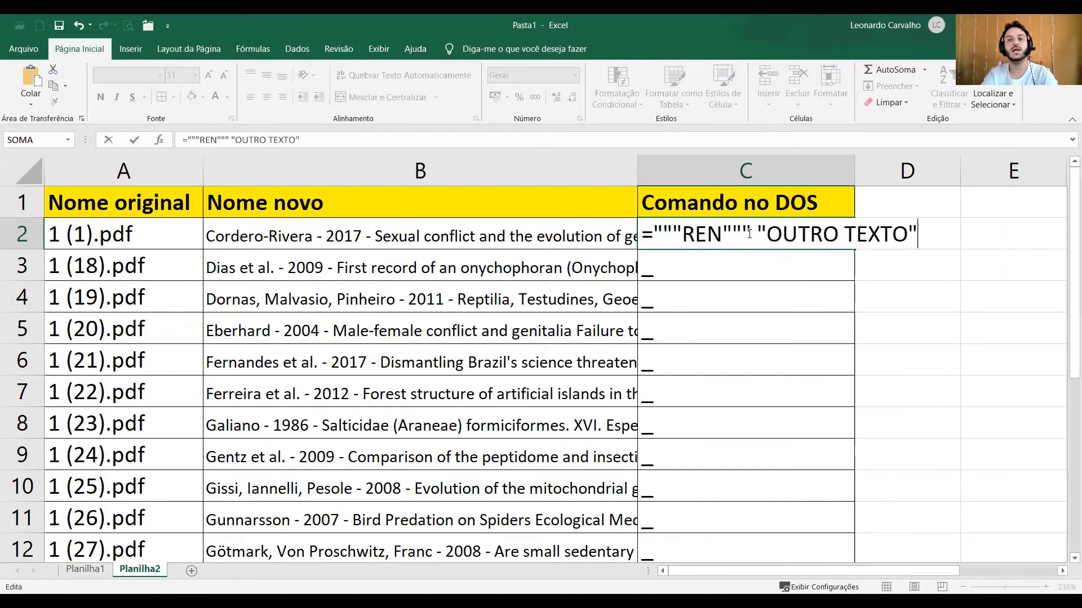
key(Return)
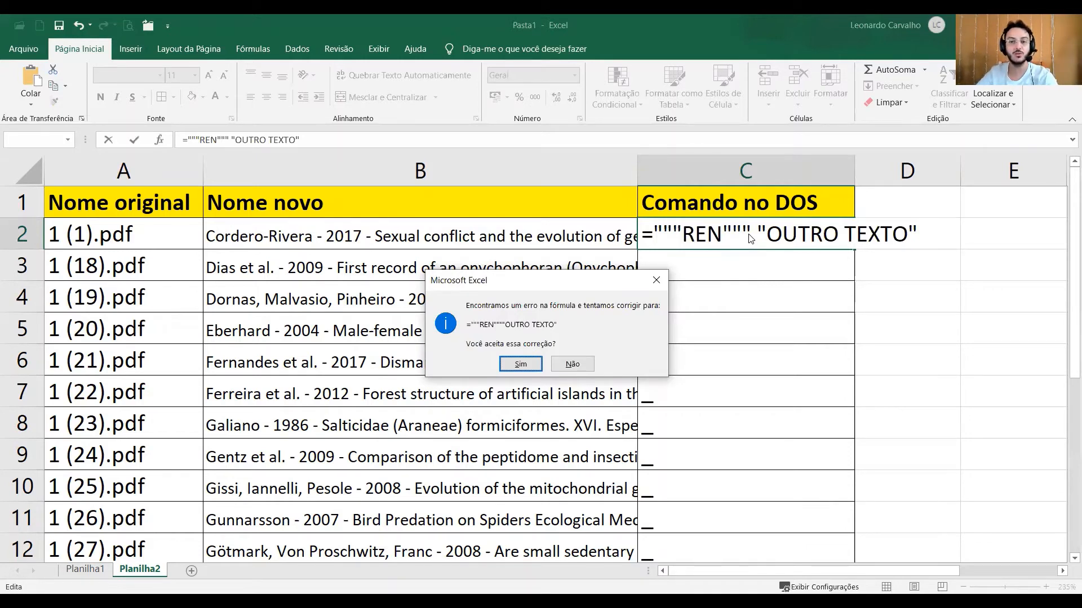
key(Return)
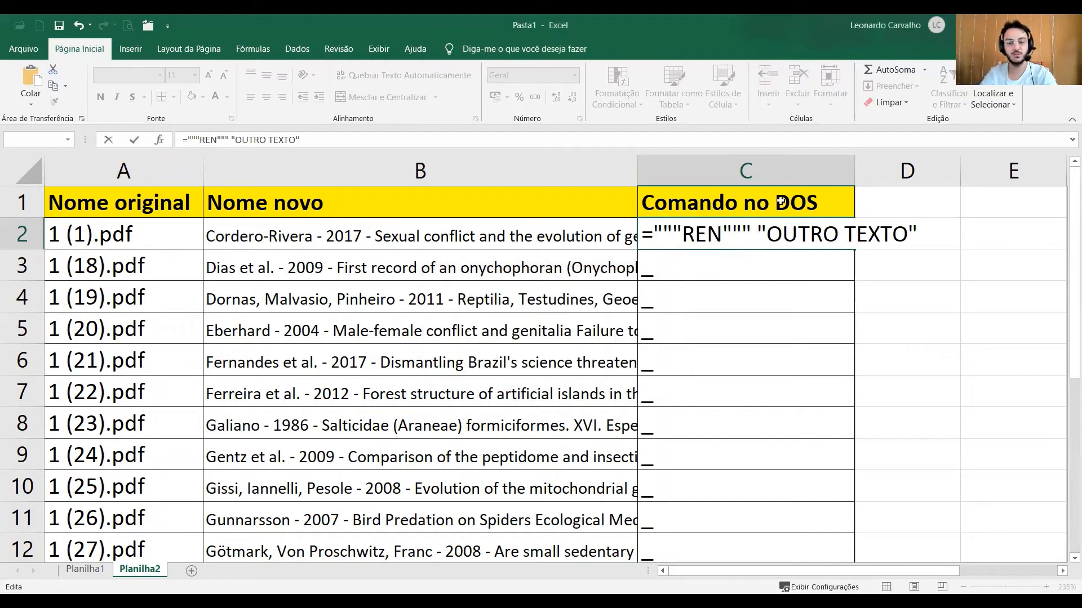
- Join the two texts in C2 with an ampersand, as ="""REN"""&"OUTRO TEXTO"
text(&)
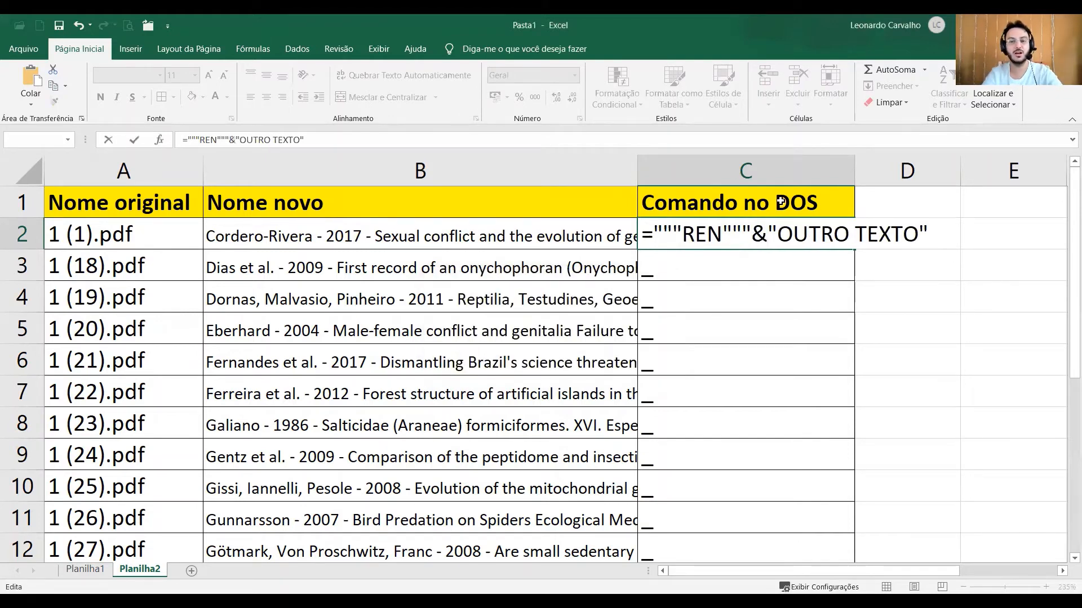
key(Return)
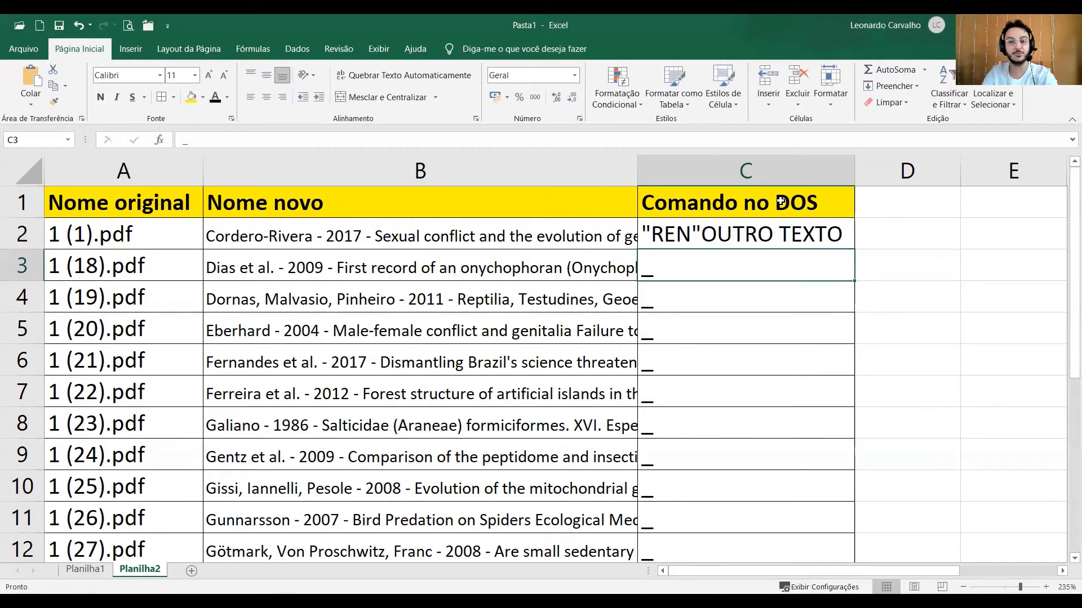
key(Up)
key(F2)
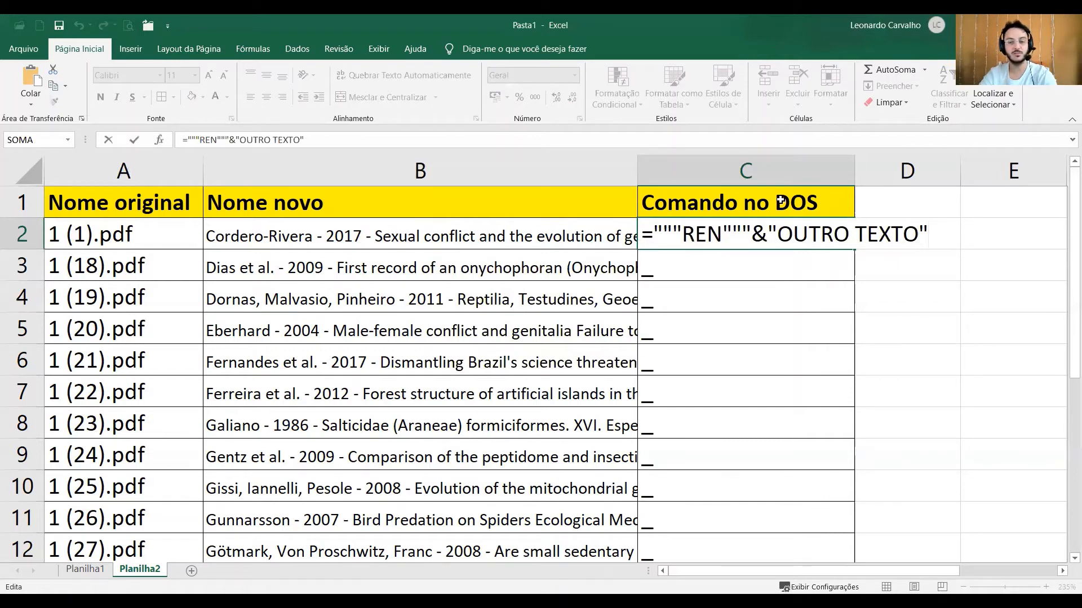
key(ctrl+Return)
- Replace the C2 formula with one joining the text ren, a quotation mark and the original name, as ="ren"&""""&a2
text(=)
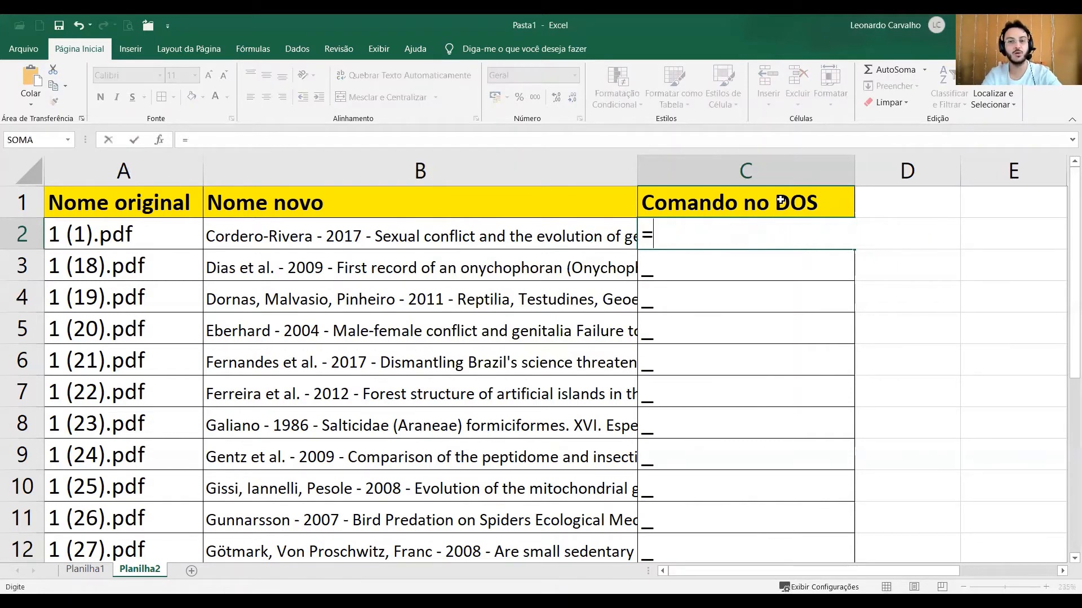
text("ren)
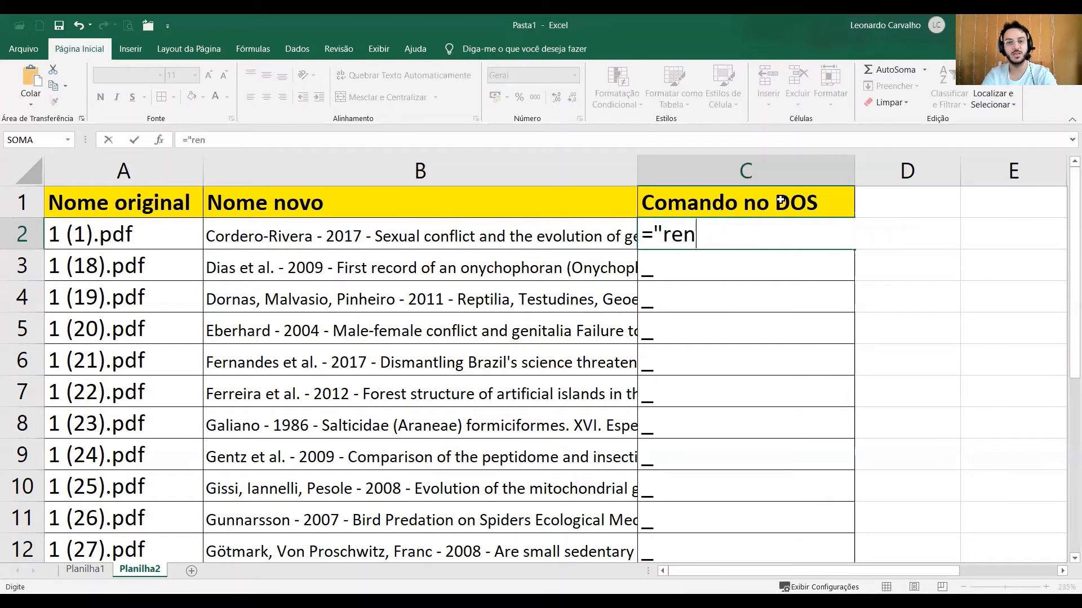
text("&)
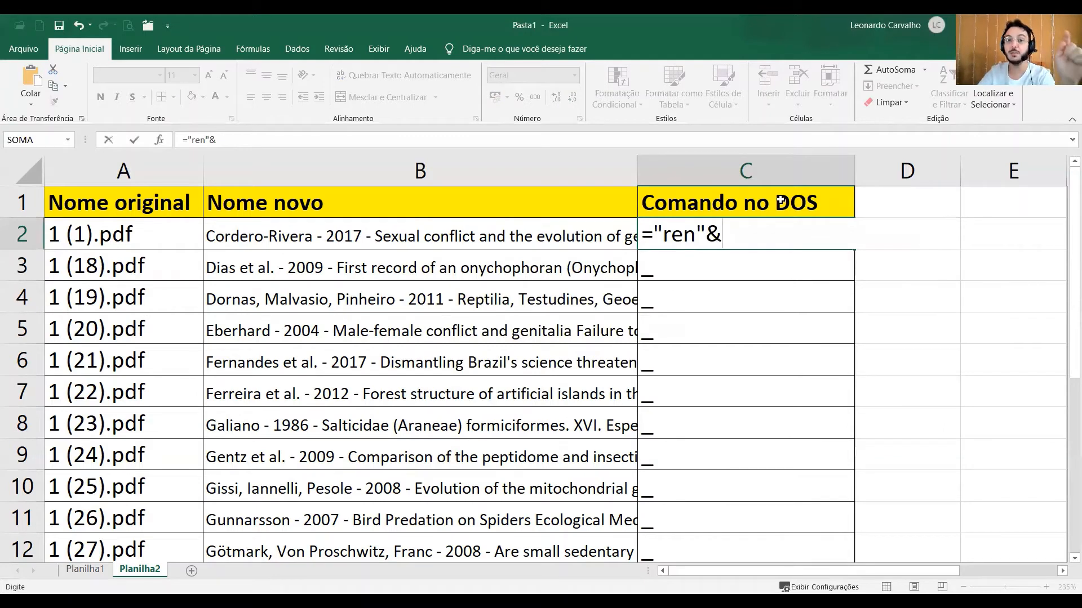
text(")
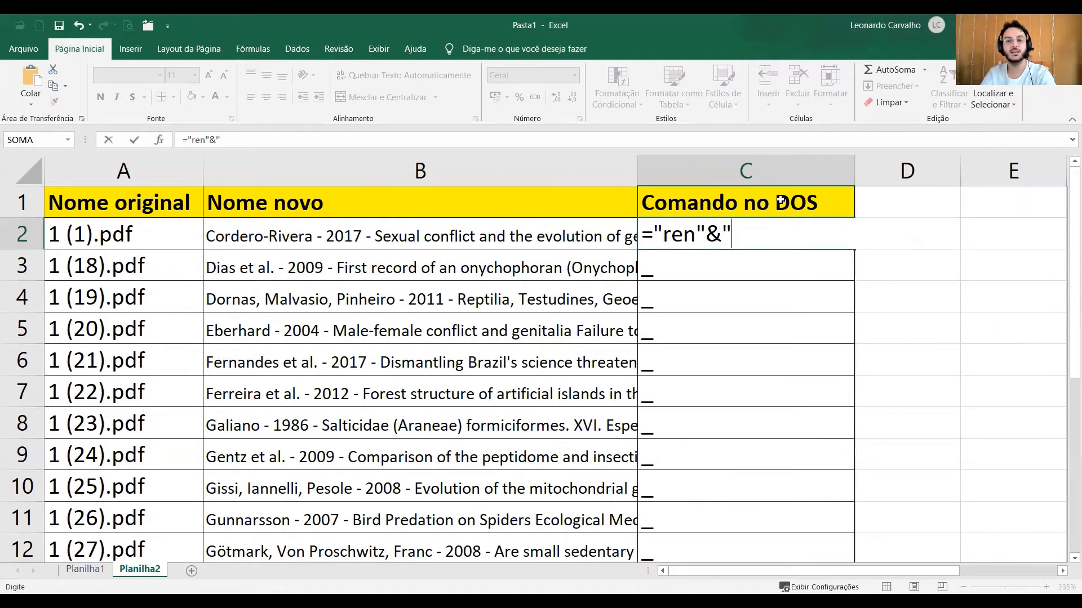
text(""")
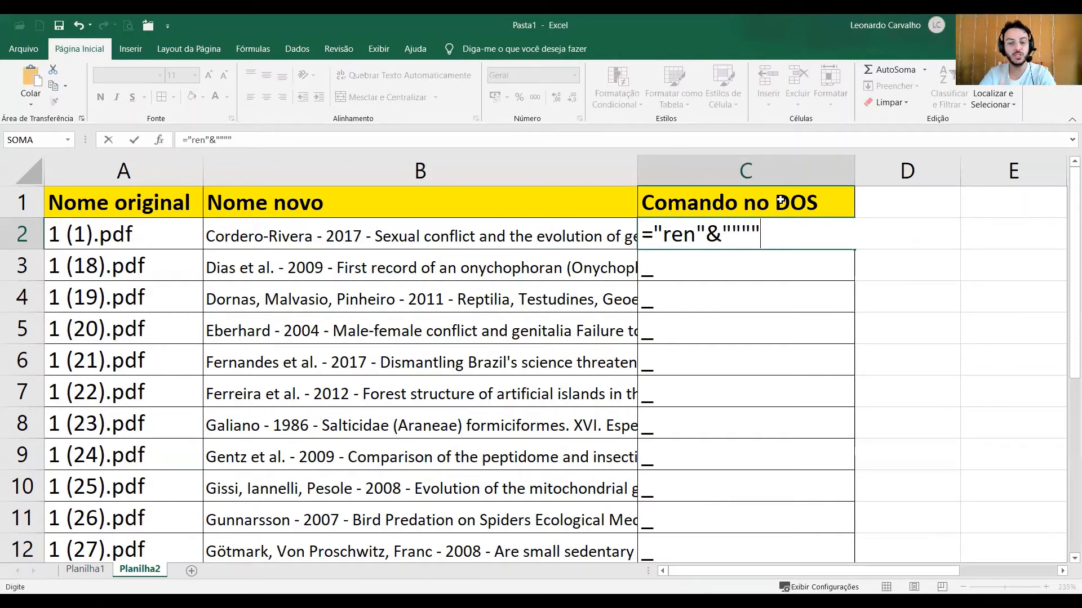
text(&)
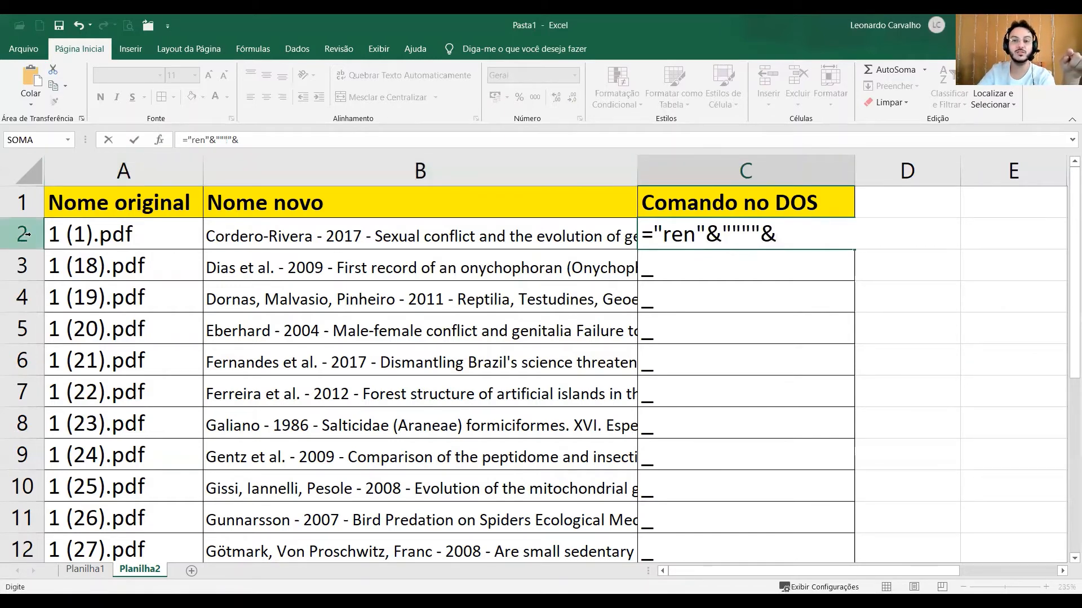
text(a2)
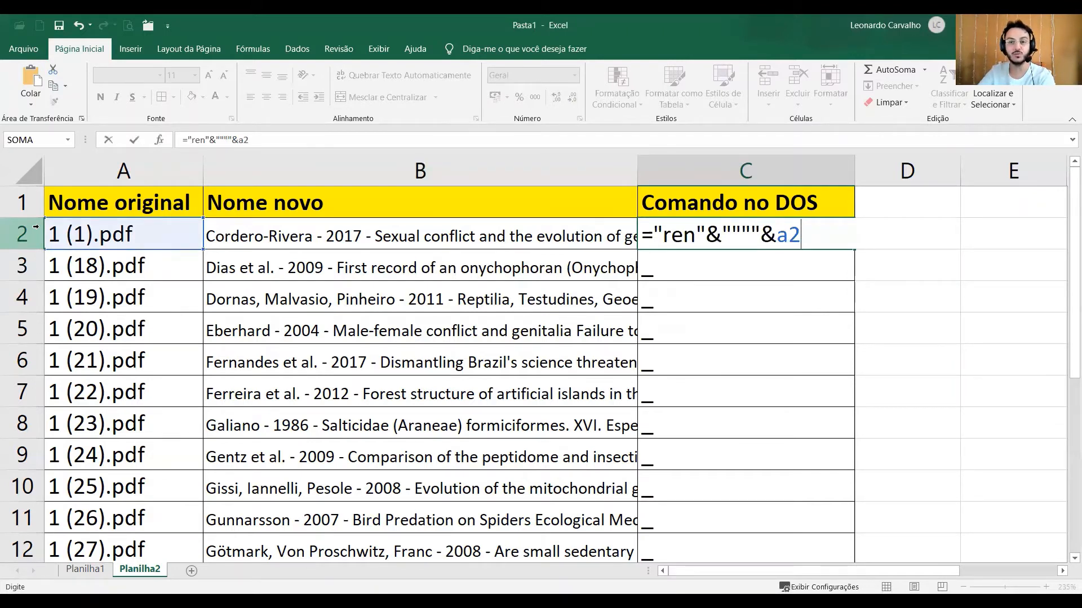
- Try three quotation marks instead of four before the a2 reference in the C2 formula, and restore the fourth
key(BackSpace)
key(BackSpace)
key(BackSpace)
text(&)
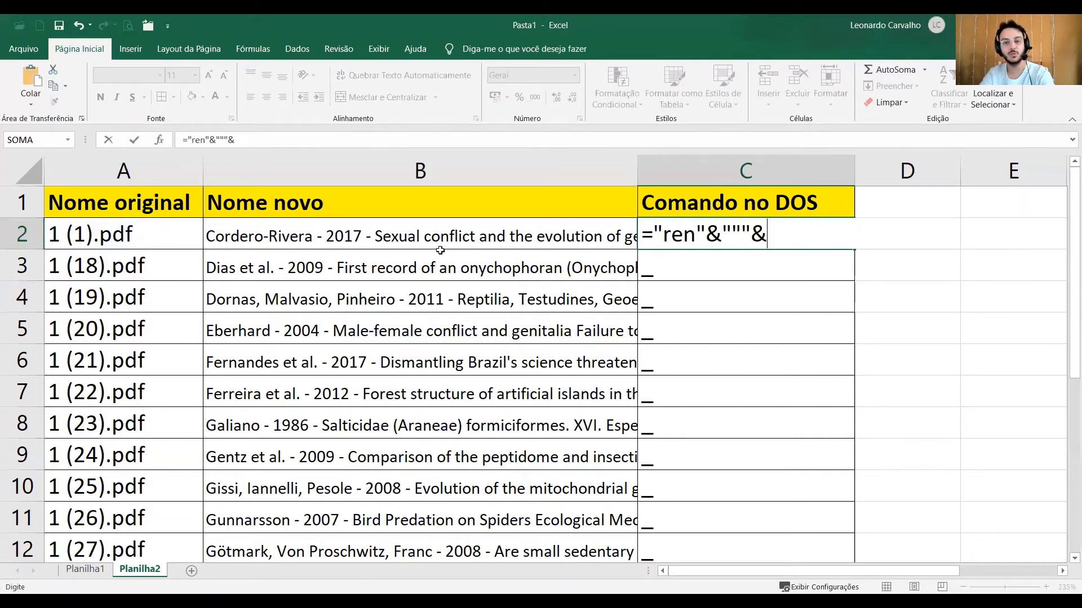
text(a2)
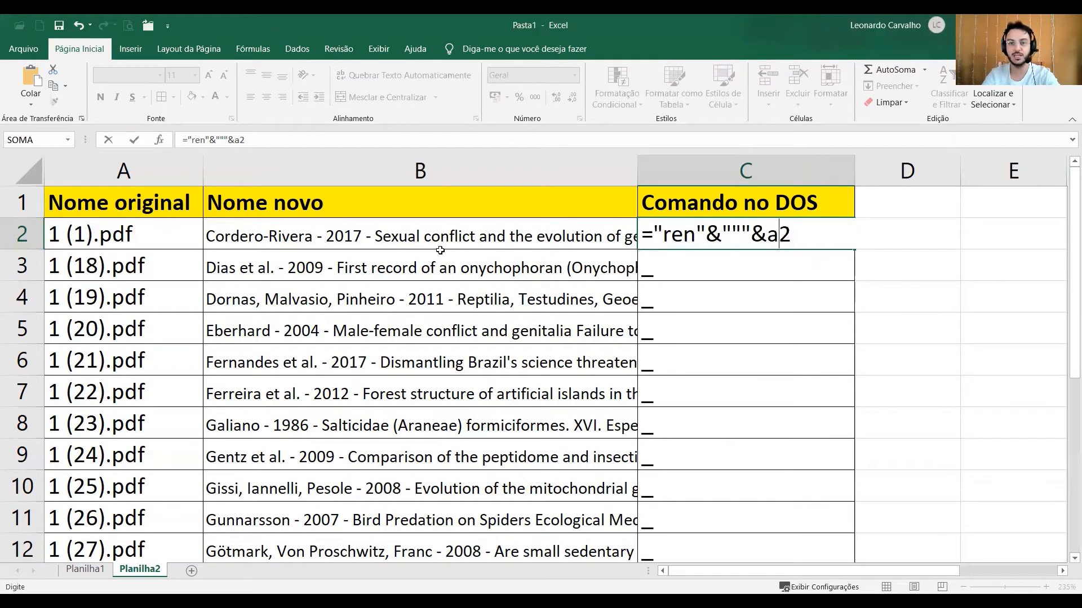
key(BackSpace)
key(BackSpace)
key(BackSpace)
text(")
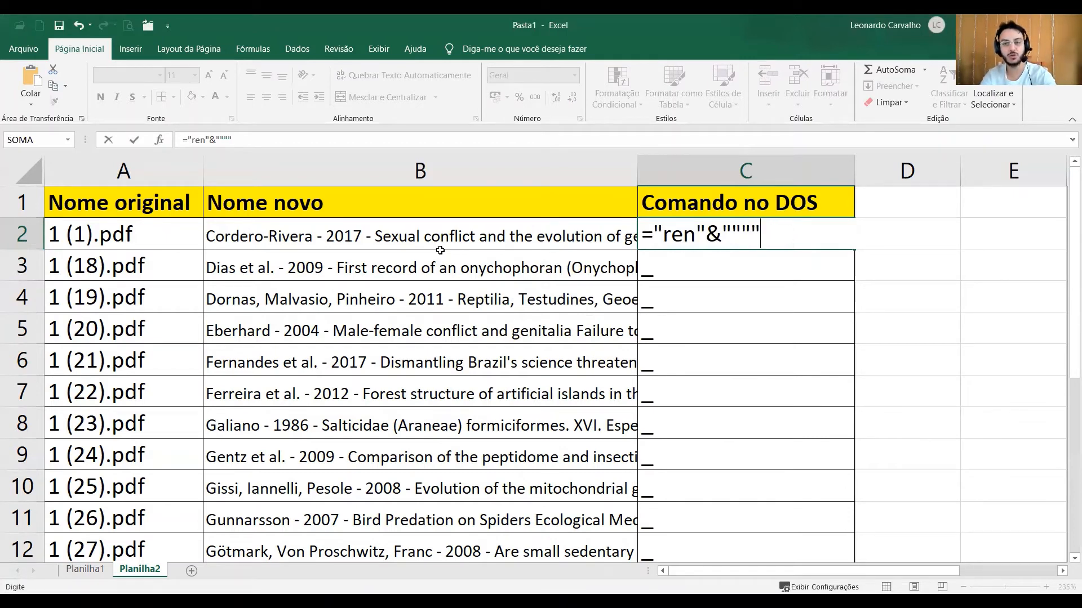
text(&)
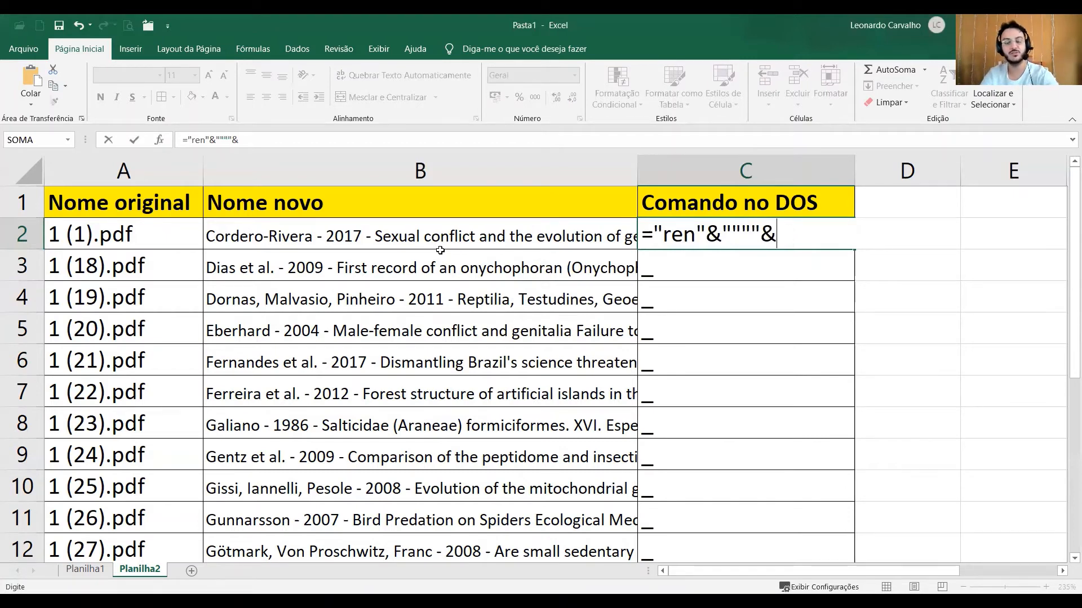
text(a2)
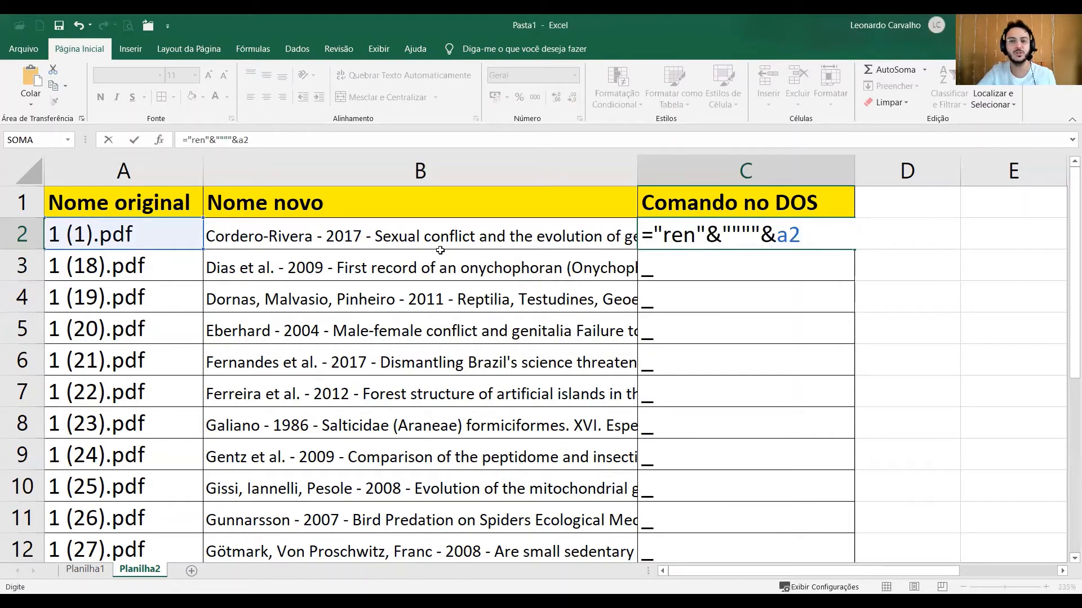
- Replace the typed a2 reference at the end of the C2 formula by picking cell A2 in the sheet
key(BackSpace)
key(BackSpace)
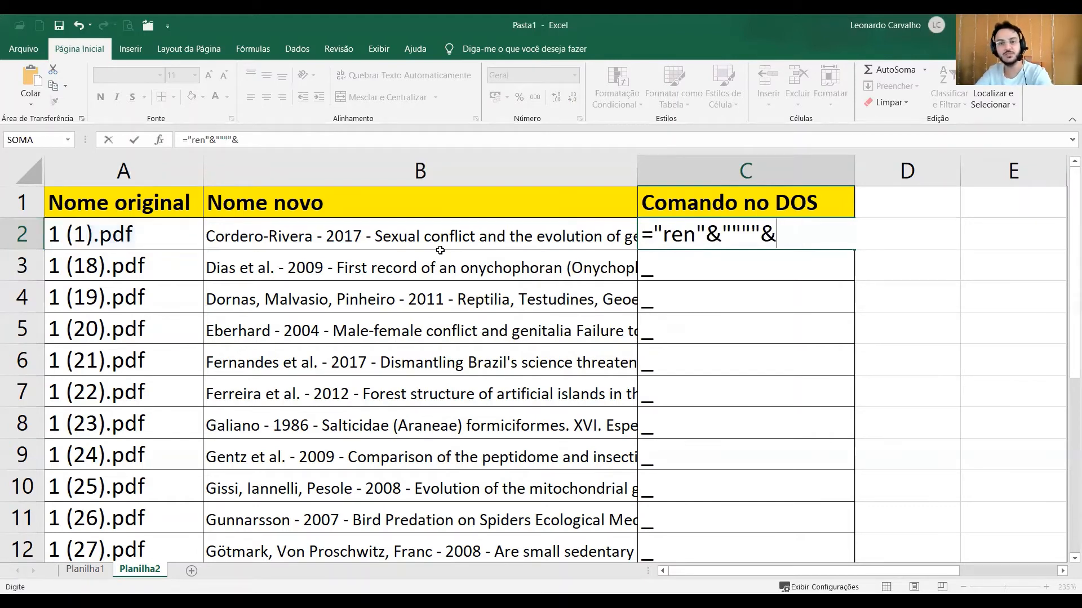
click(157, 229)
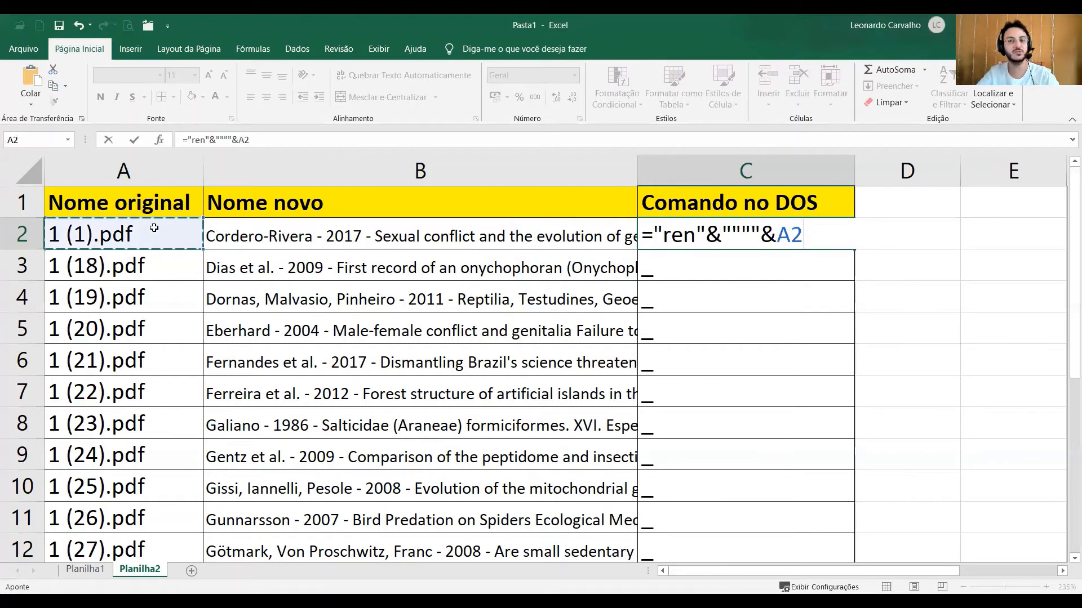
key(BackSpace)
key(BackSpace)
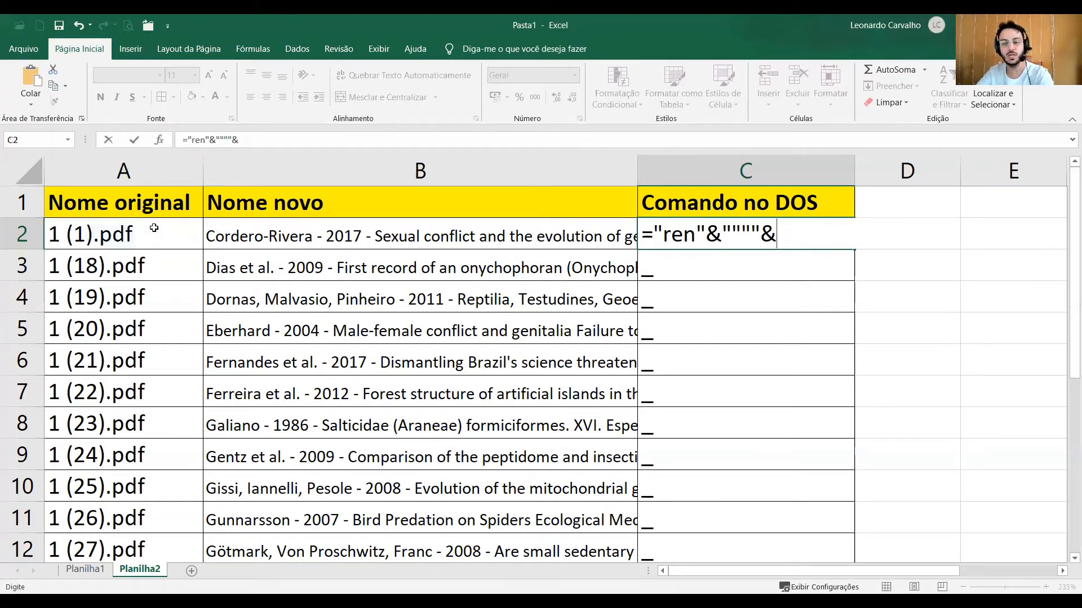
key(Left)
key(Left)
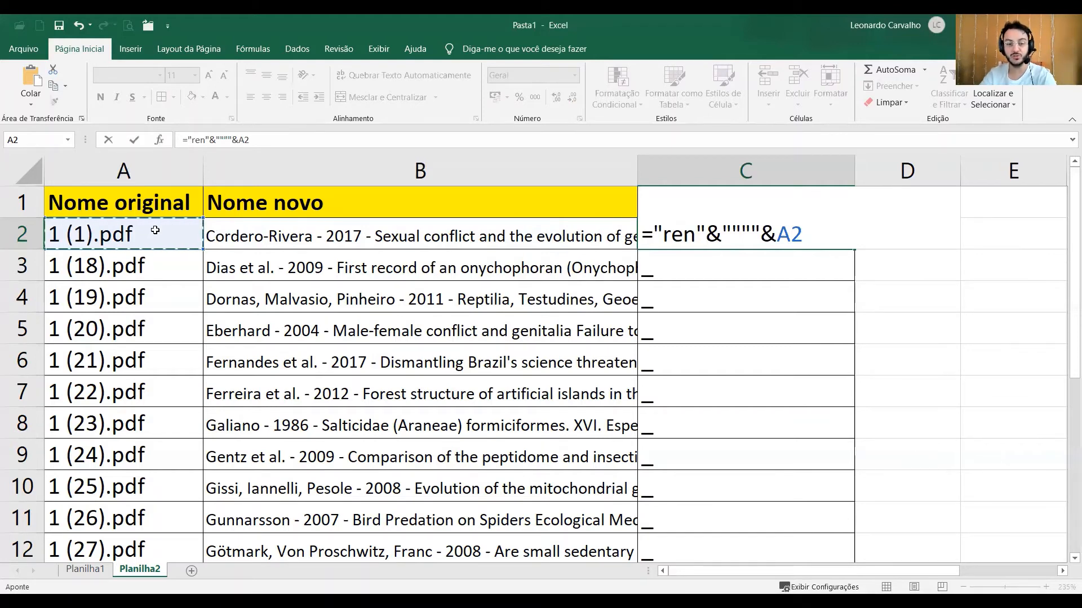
- Append a closing quotation mark after the A2 reference in the C2 formula, as &""""
text(&)
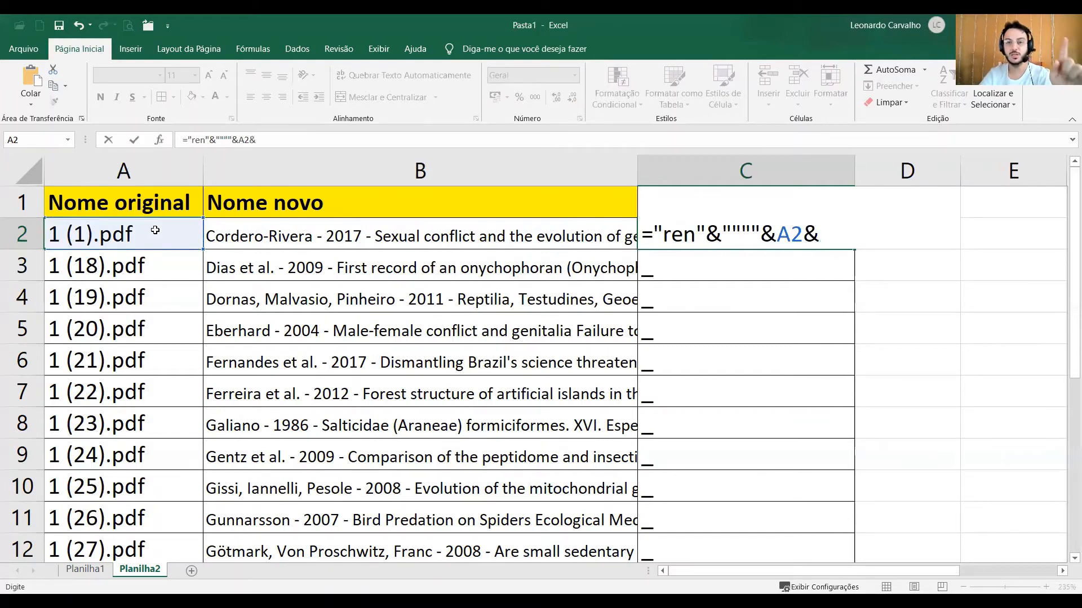
text(")
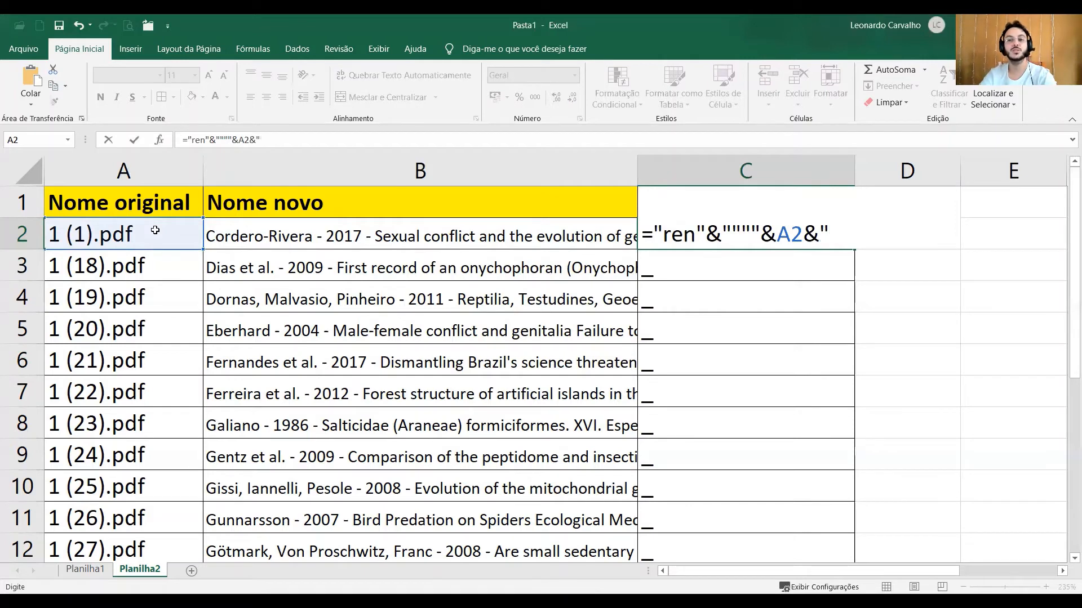
text("""&A2&)
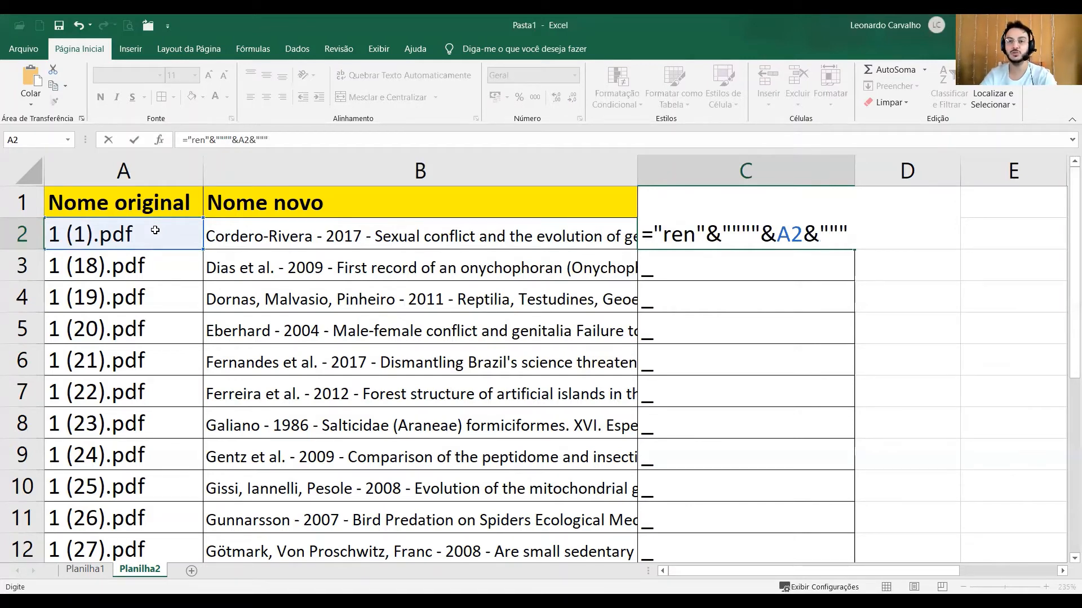
text("""")
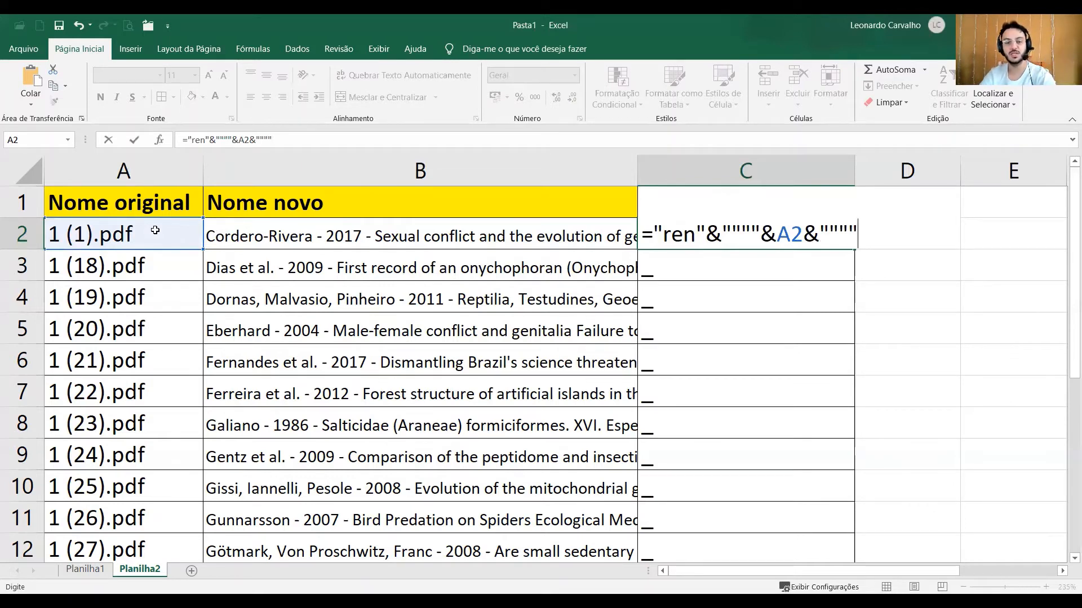
- Append the new name from B2 enclosed in quotation marks to the C2 formula, as &""""&B2&""""
text(&)
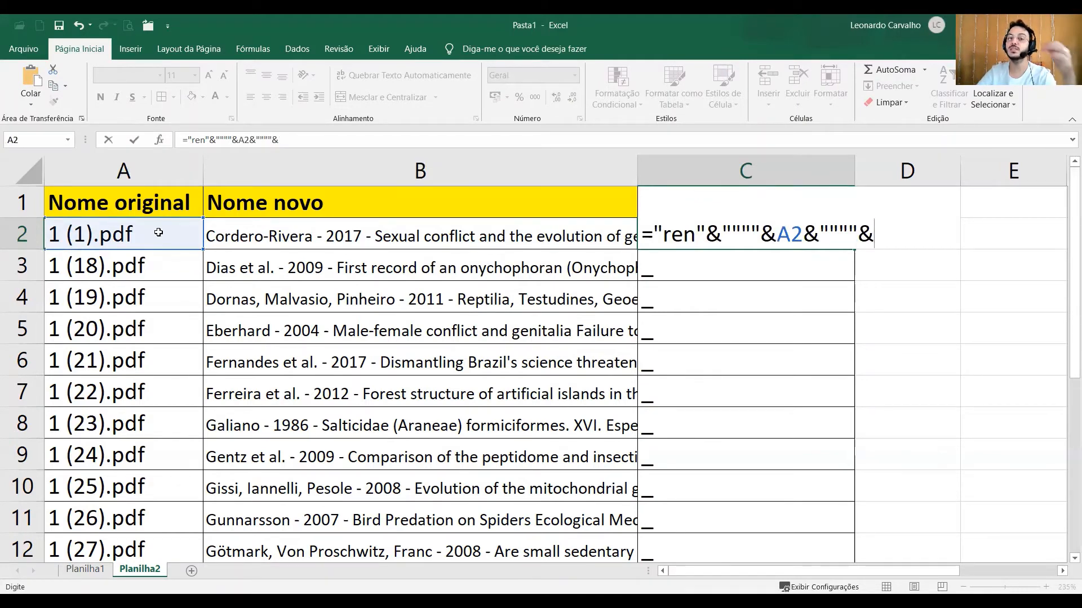
text("""")
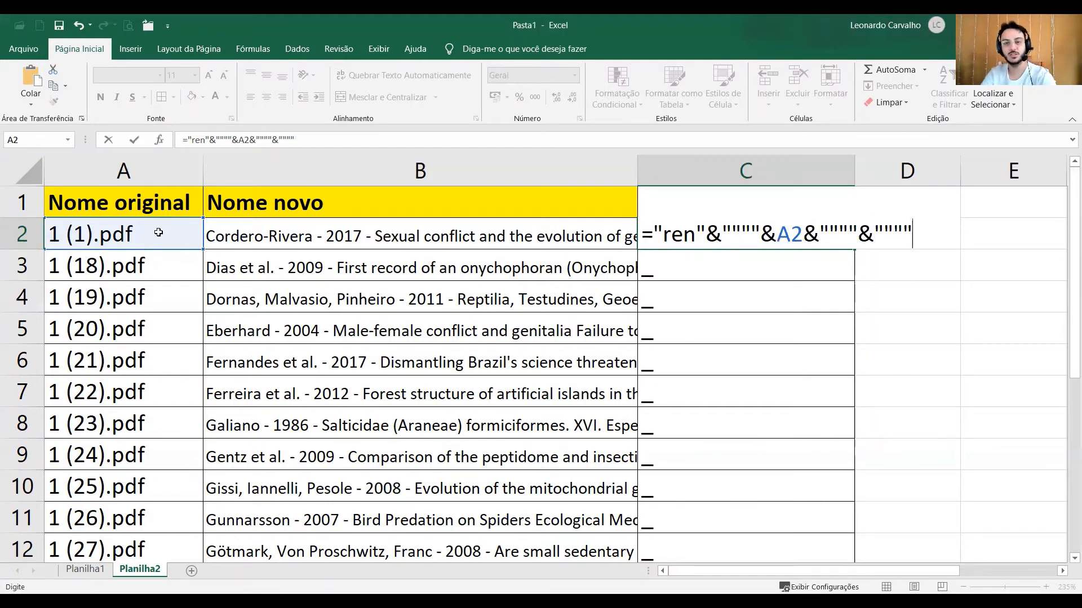
text(&)
click(268, 234)
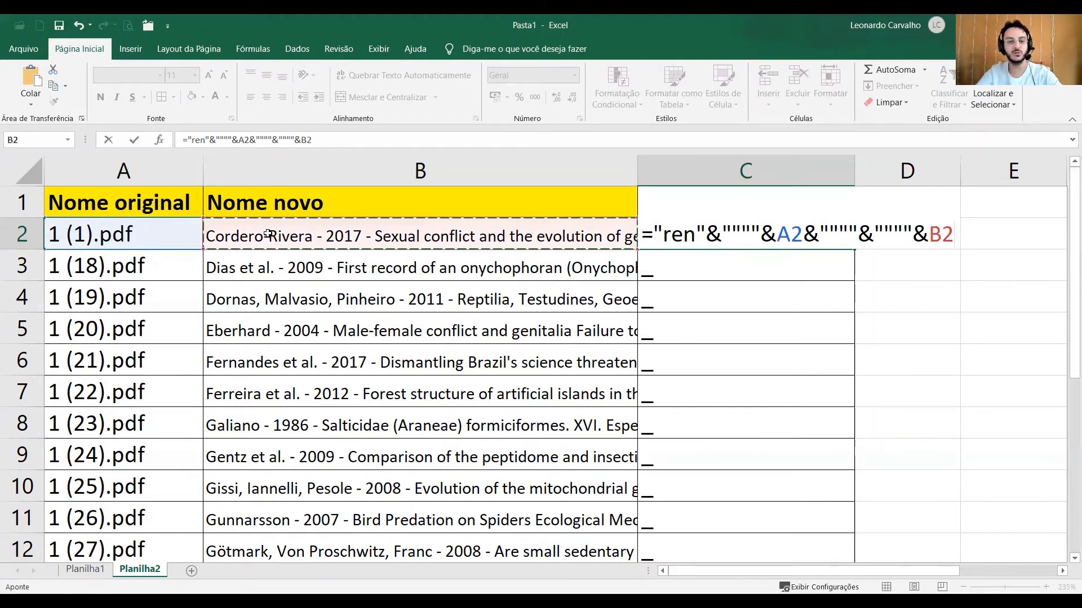
text(&)
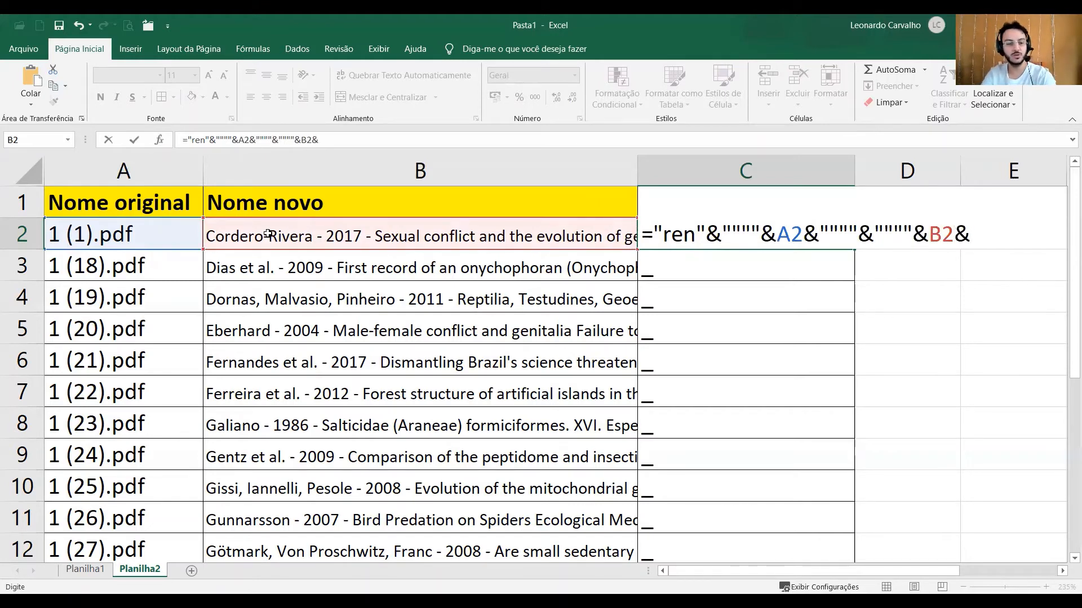
text("""")
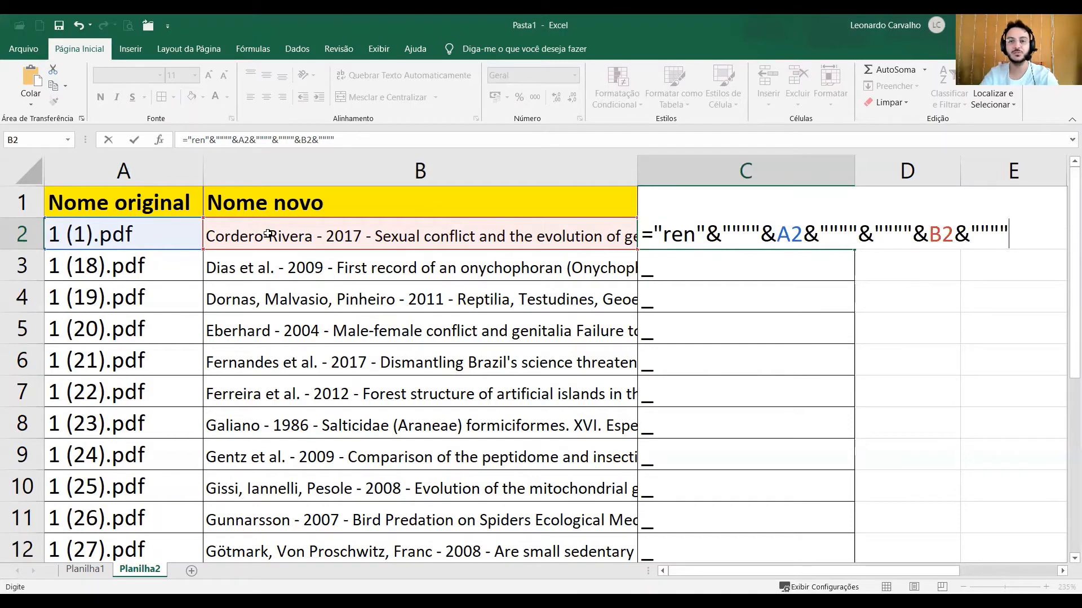
- Insert spaces after ren and between the two quoted names, and enter the formula as ="ren "&""""&A2&""" "&""""&B2&""""
click(697, 236)
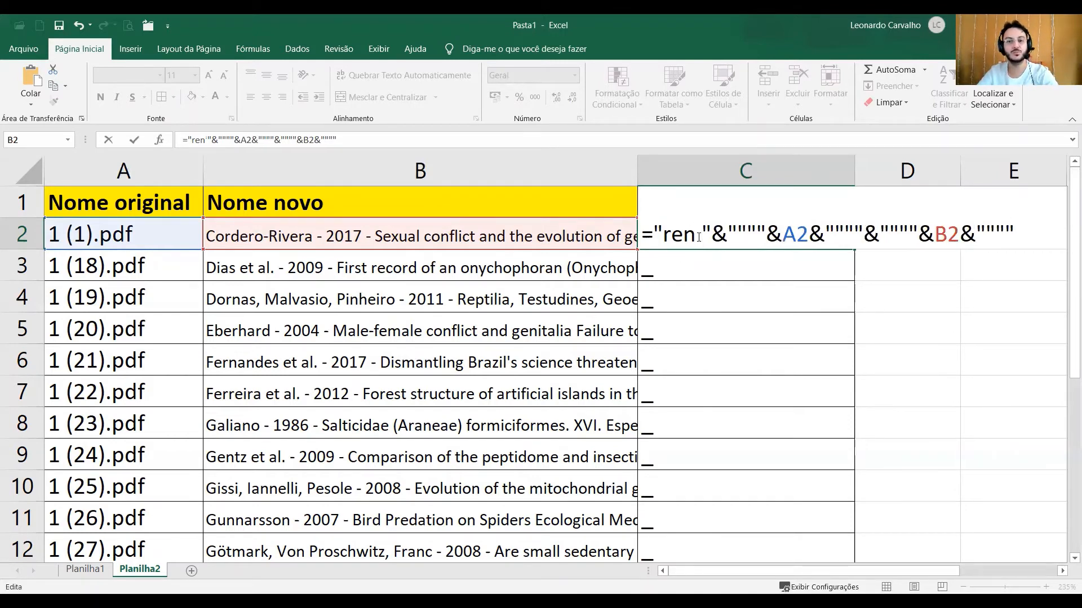
click(838, 229)
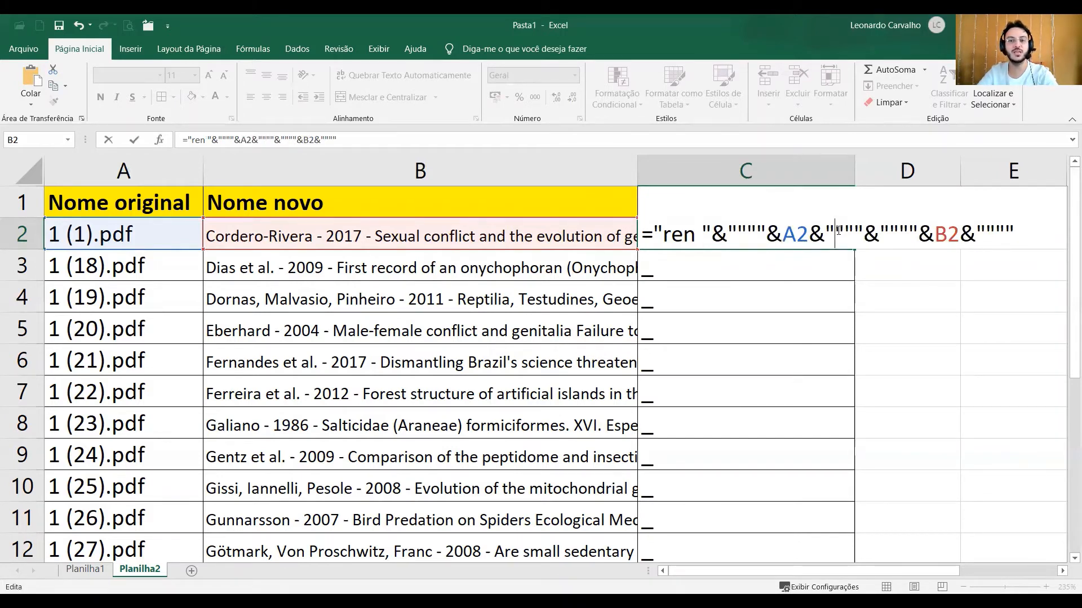
click(854, 228)
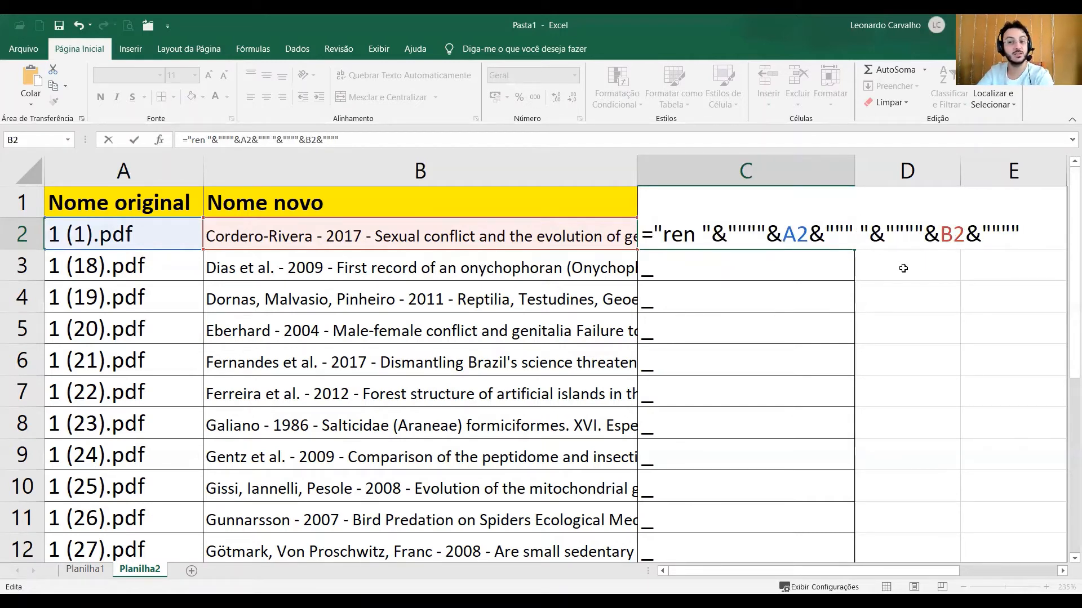
key(Return)
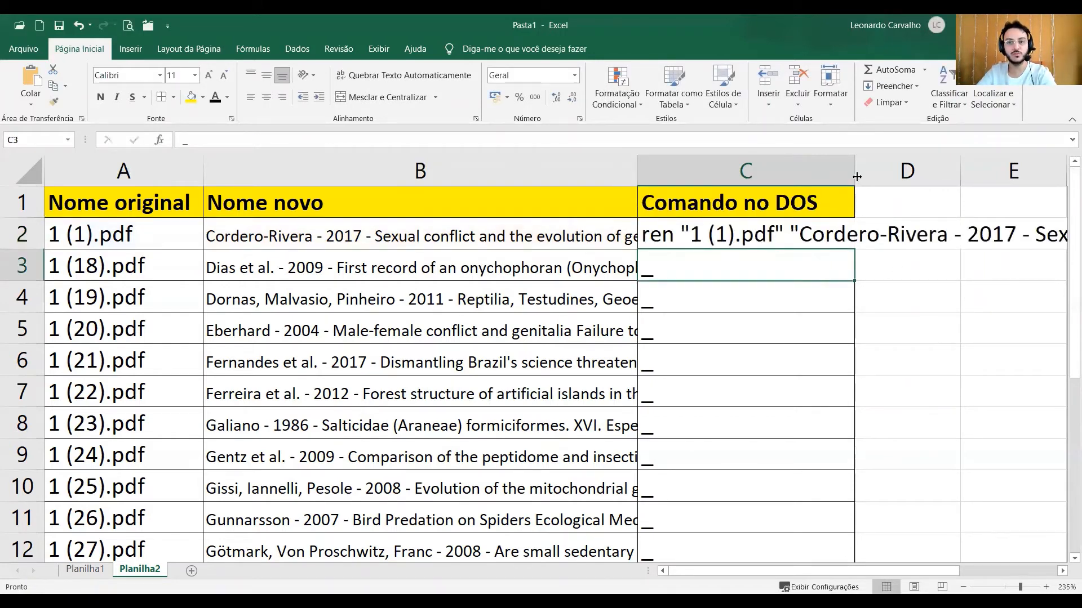
- Widen column C to fit the full rename command, and select C2 to review its formula
drag(856, 177, 1064, 177)
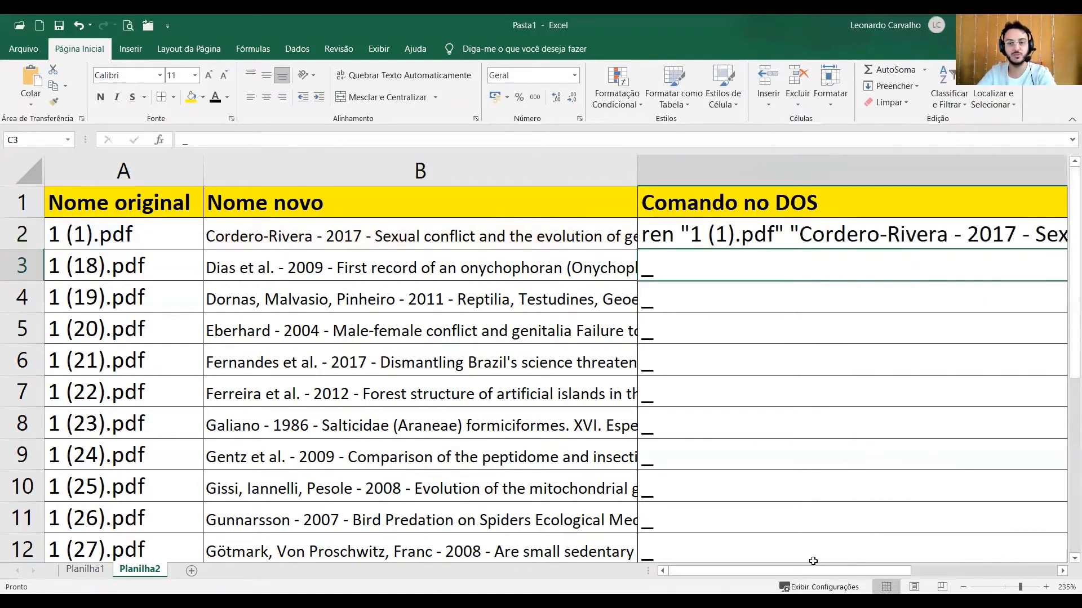
drag(818, 573, 911, 571)
scroll(667, 371, down, 1)
scroll(668, 371, down, 3)
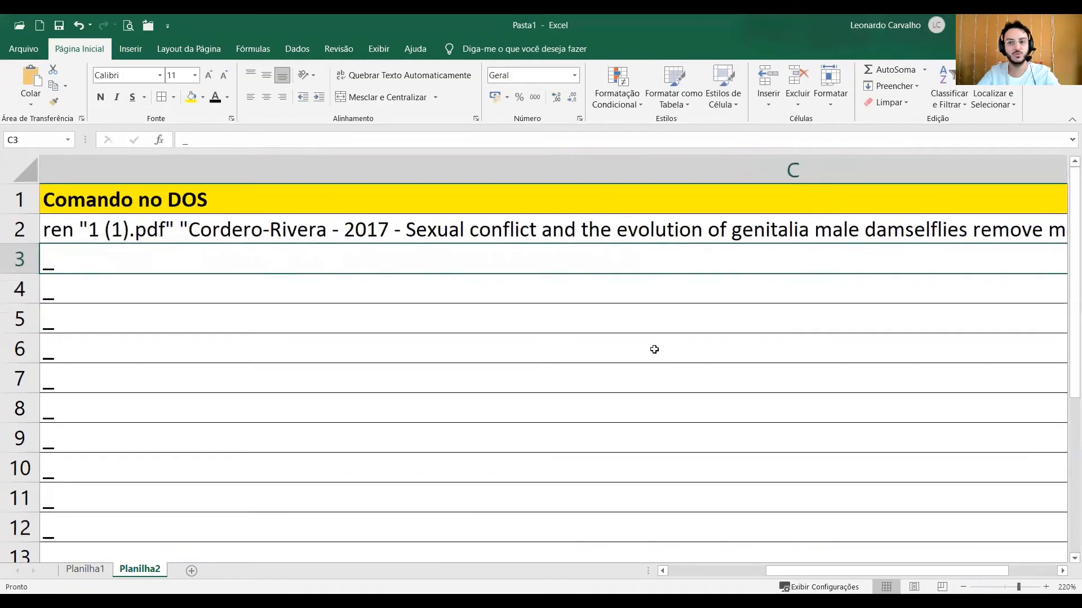
scroll(598, 302, down, 2)
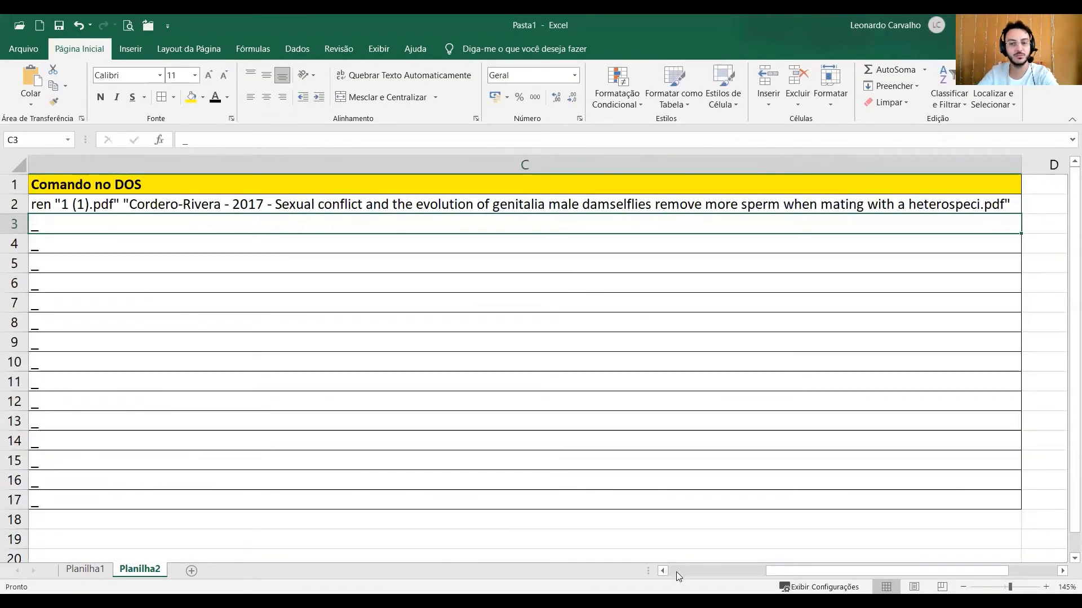
drag(779, 568, 781, 570)
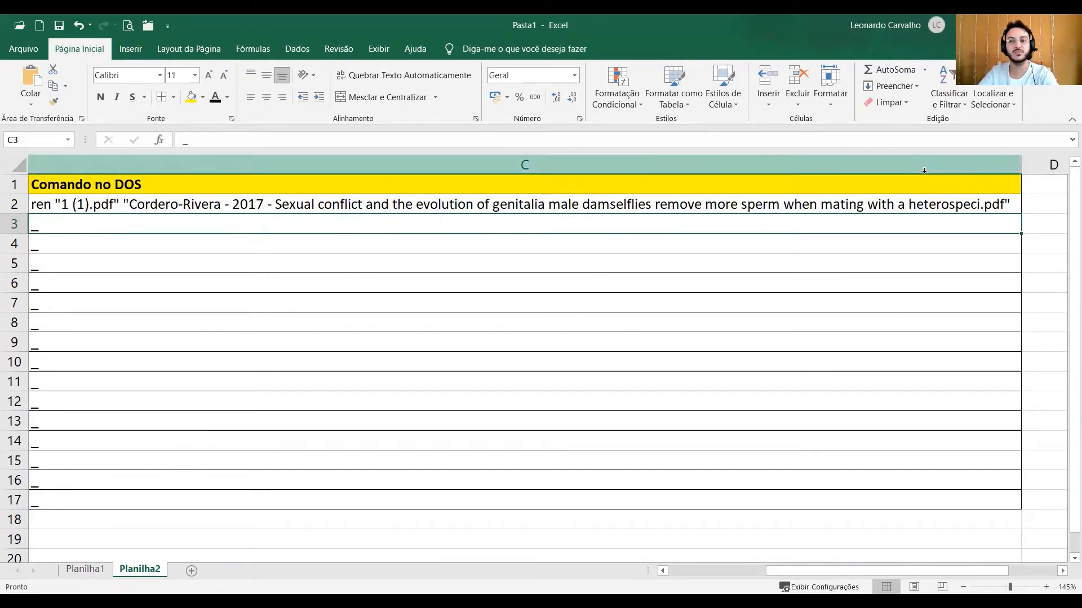
key(Home)
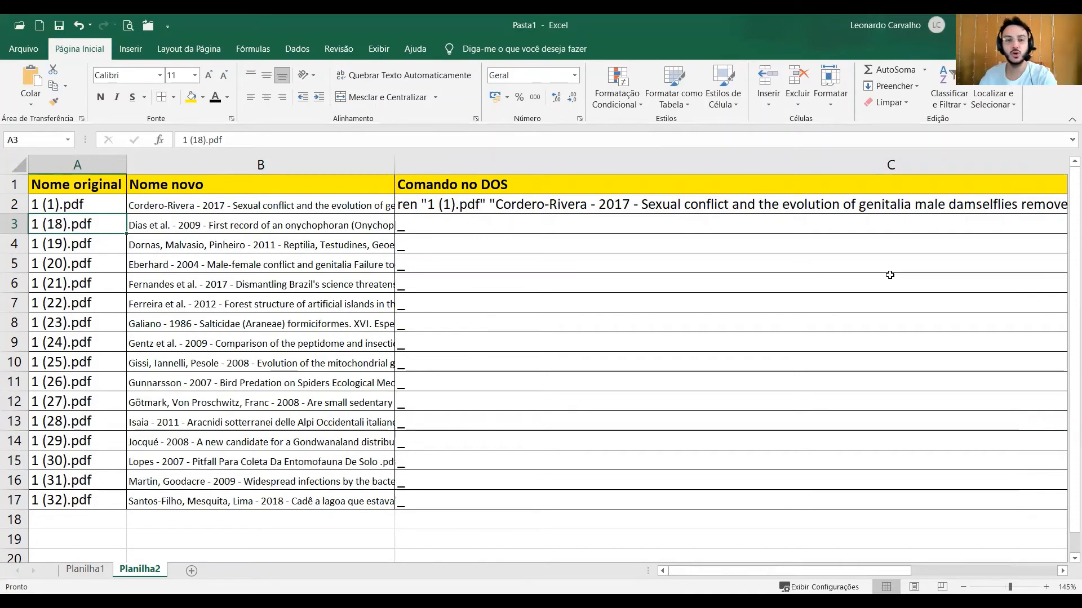
click(965, 207)
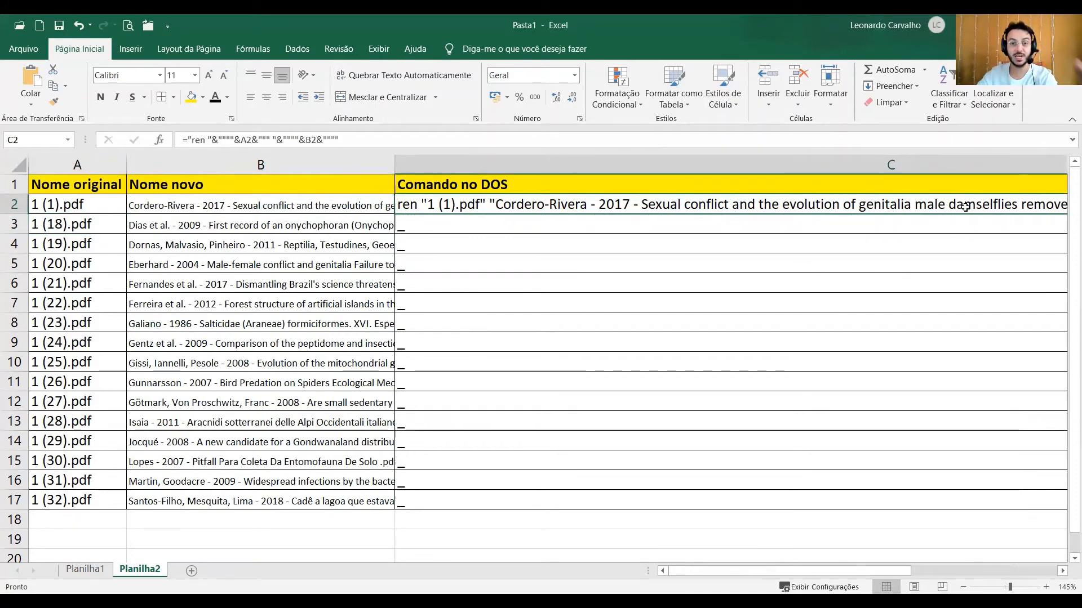
- Fill the rename formula from C2 down through C17 and select the generated commands in C2:C17
scroll(547, 360, right, 10)
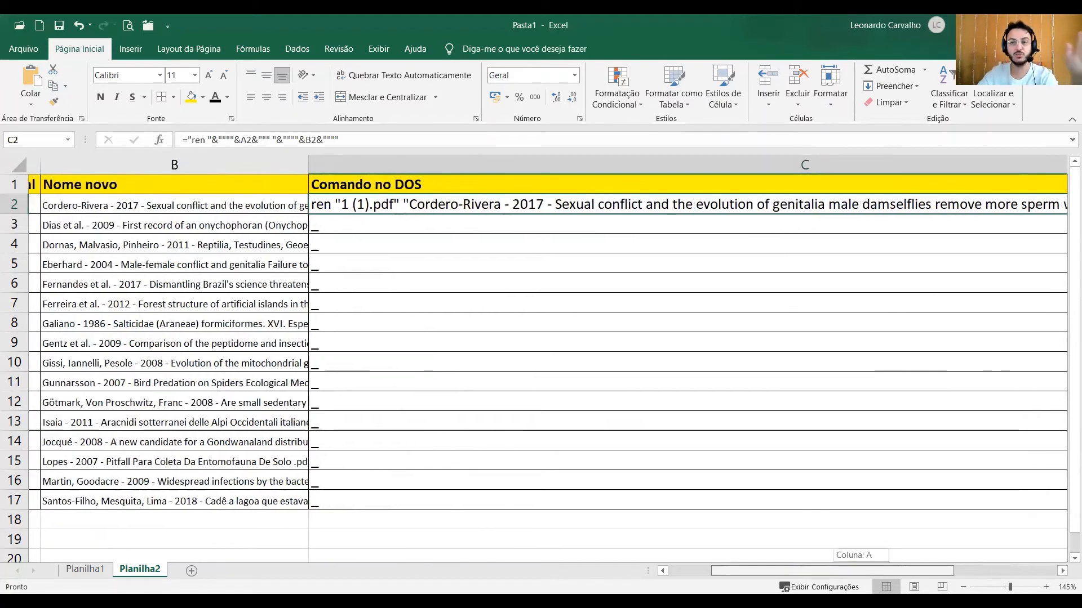
scroll(920, 374, left, 3)
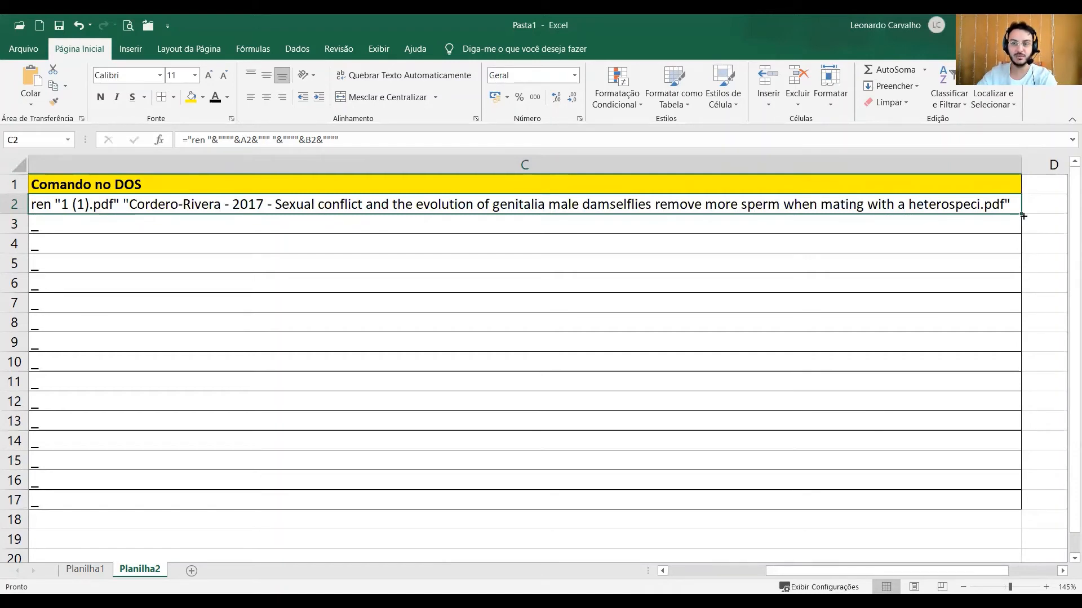
drag(1023, 215, 997, 505)
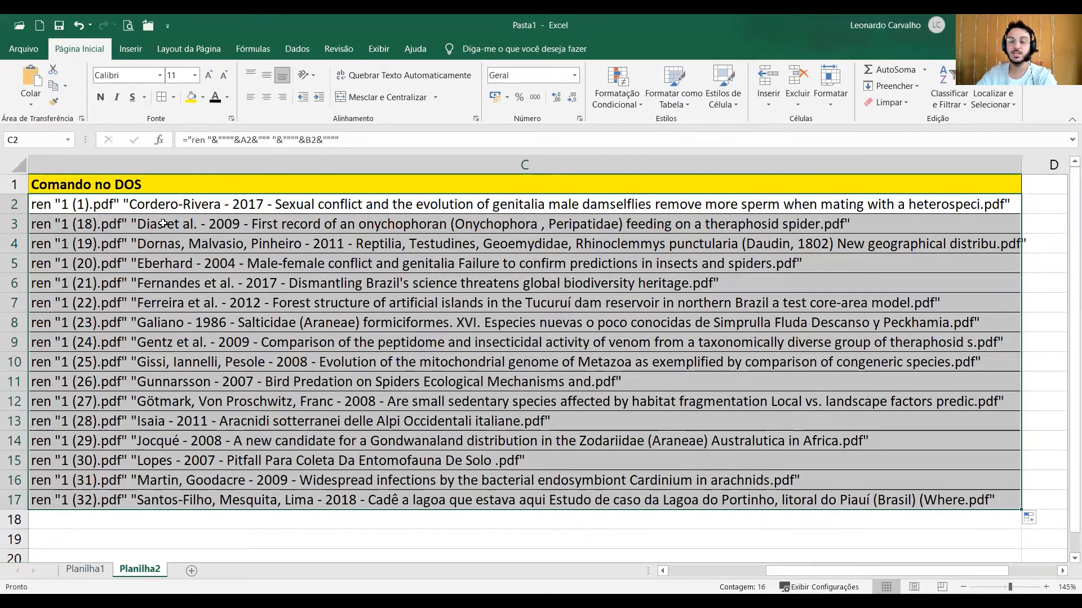
key(ctrl+z)
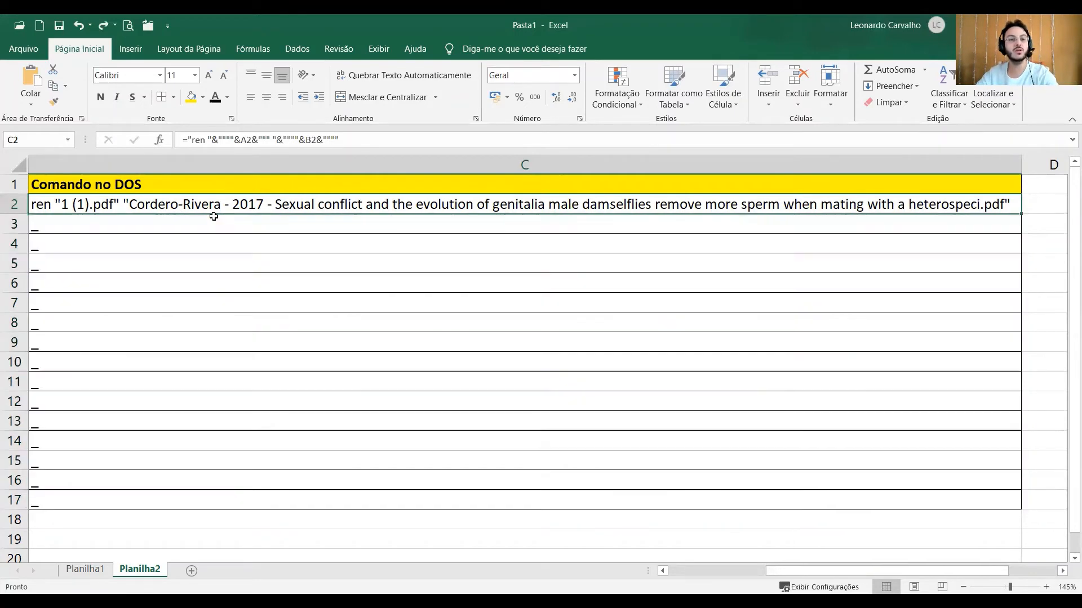
double_click(1020, 212)
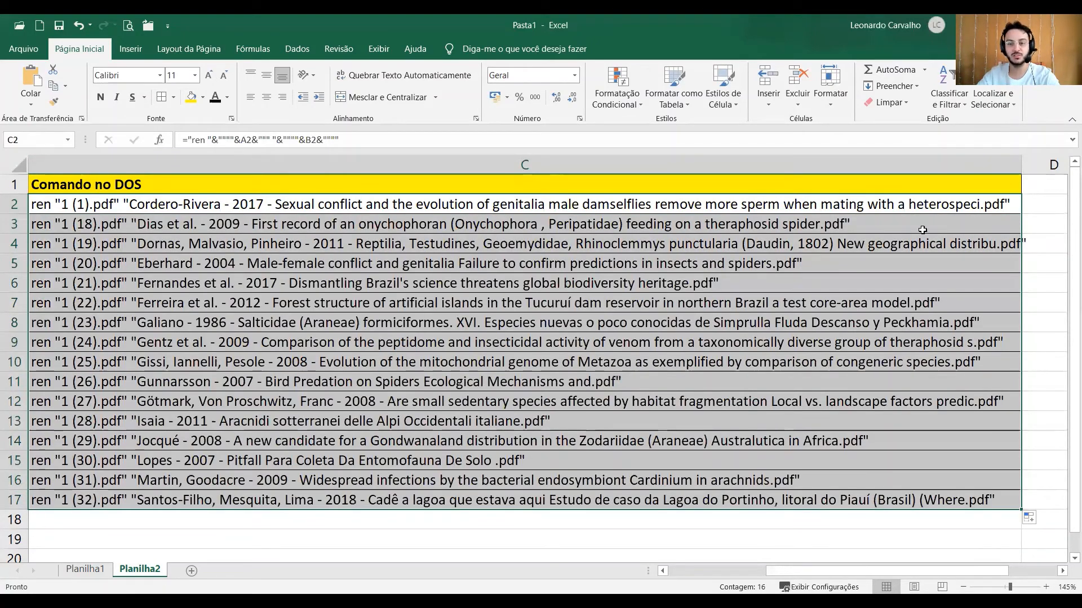
key(Home)
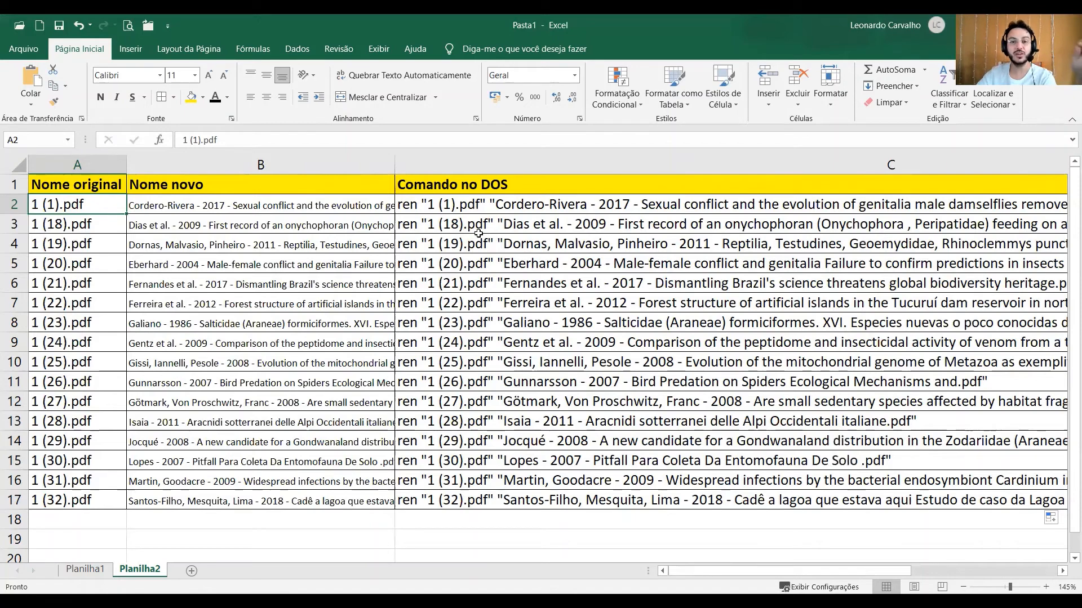
drag(486, 204, 481, 497)
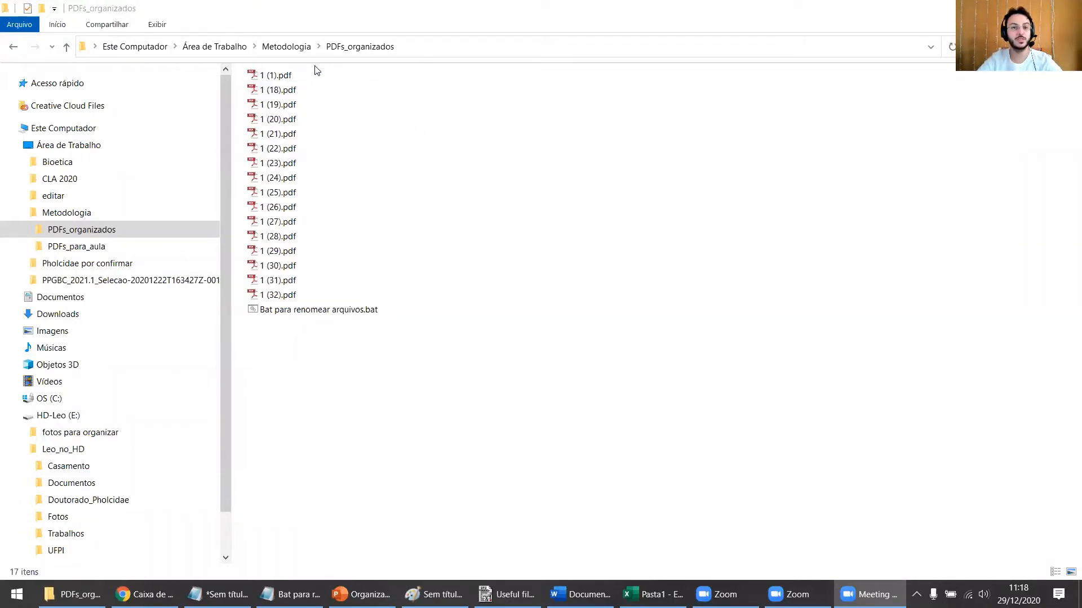
- In the PDFs_organizados folder, open Bat para renomear arquivos.bat for editing, examine its cmd /u and dir /b > list.txt lines, and close it
click(331, 316)
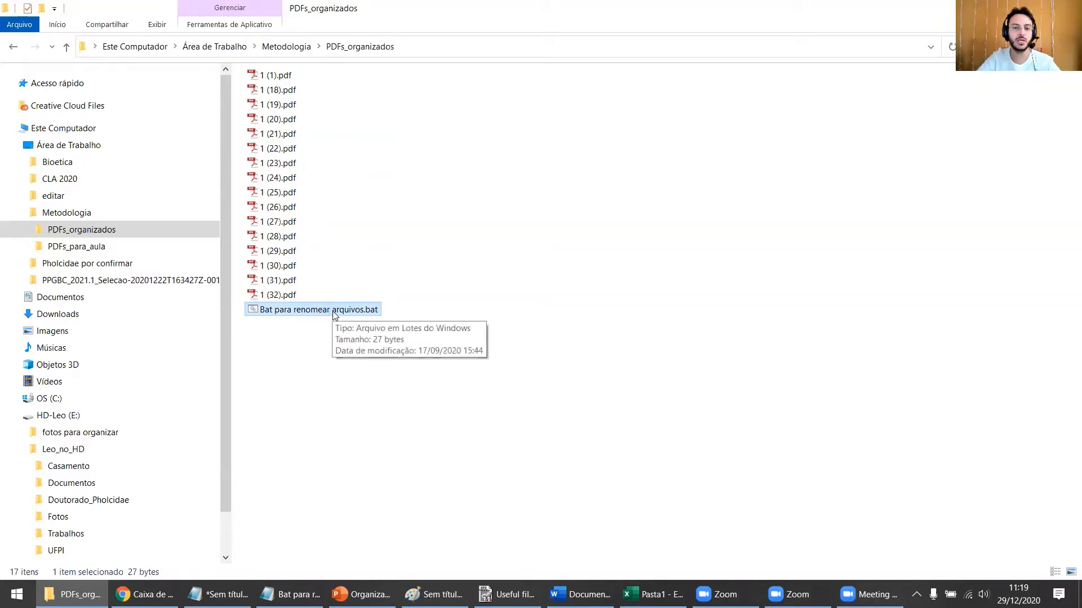
right_click(334, 311)
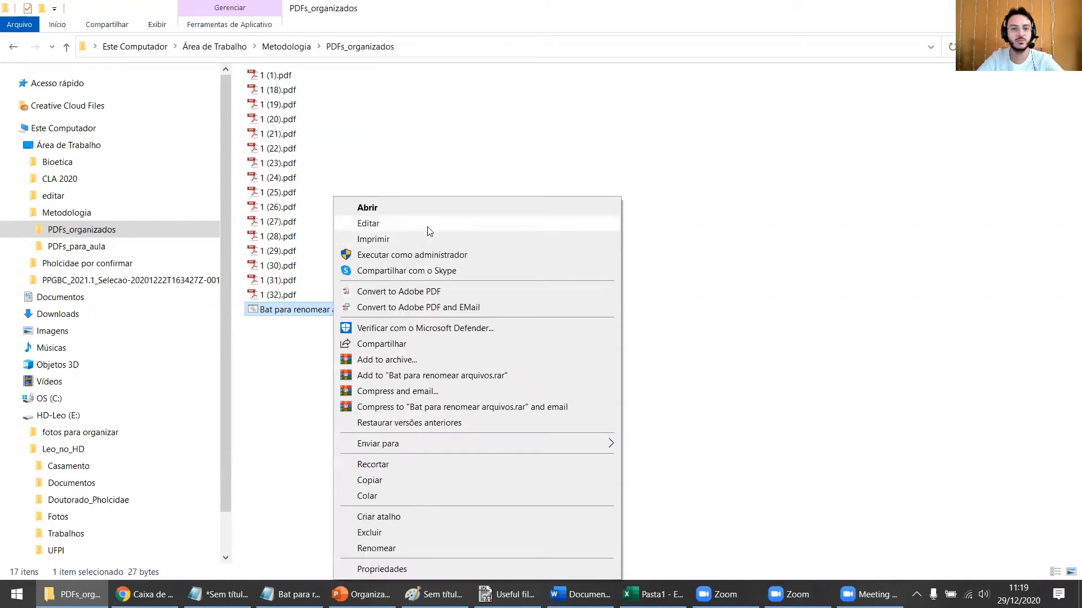
click(430, 225)
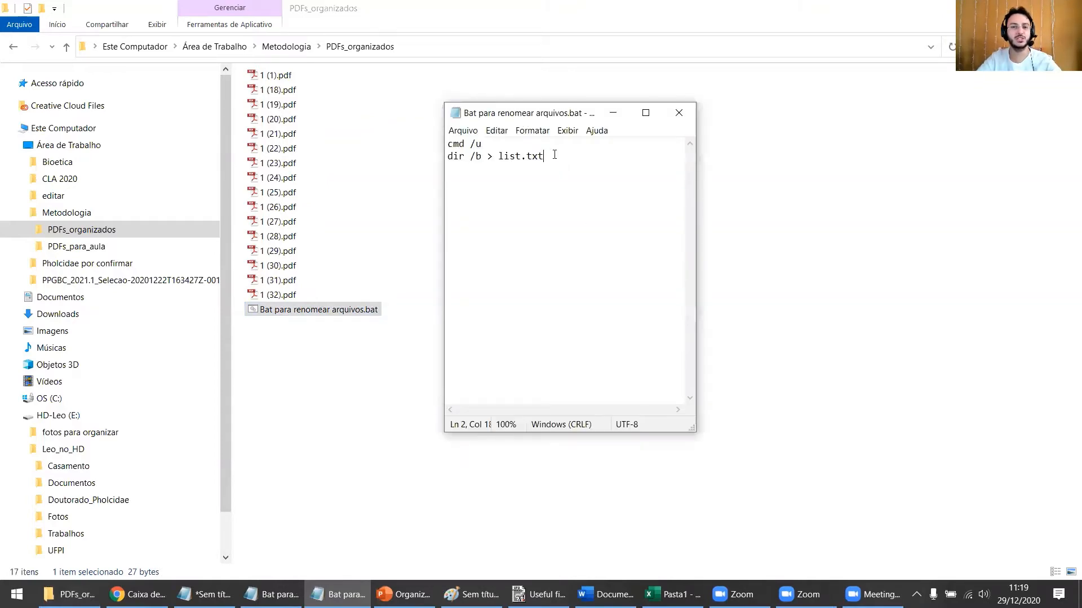
drag(554, 154, 441, 158)
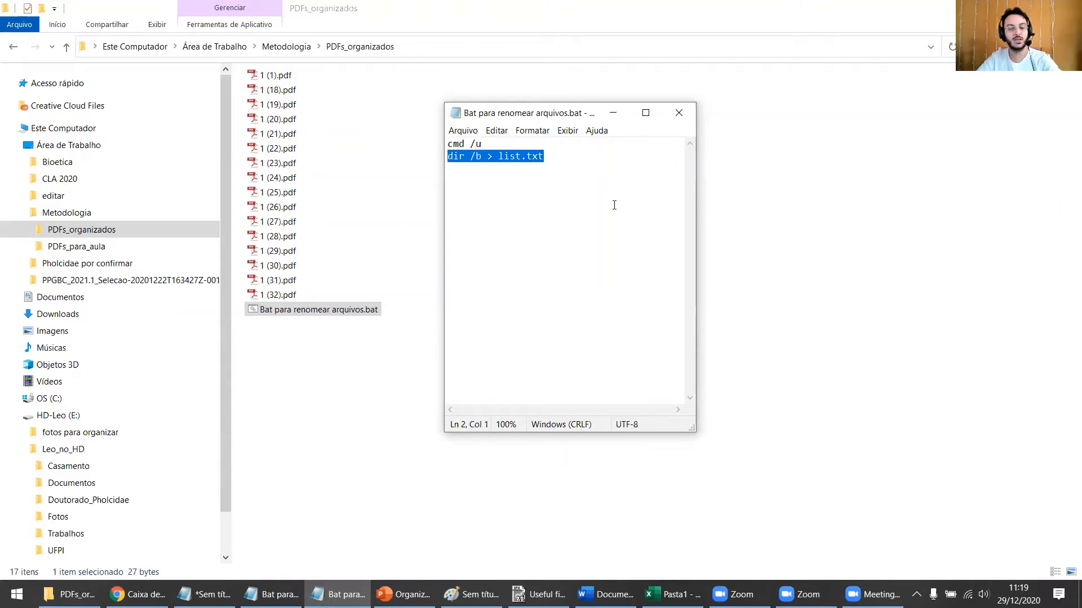
click(513, 144)
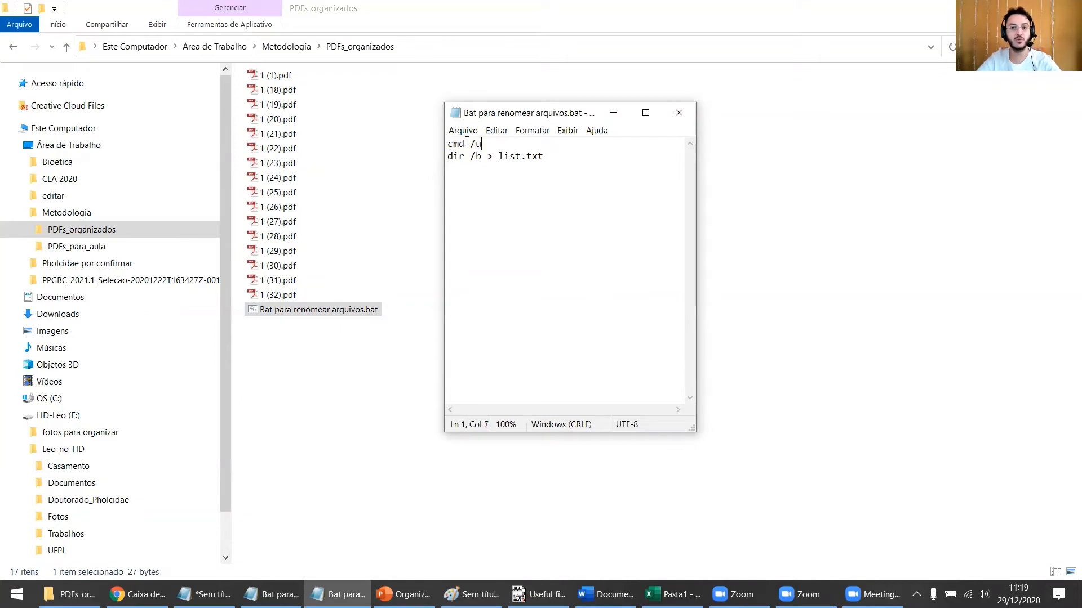
drag(491, 148, 432, 146)
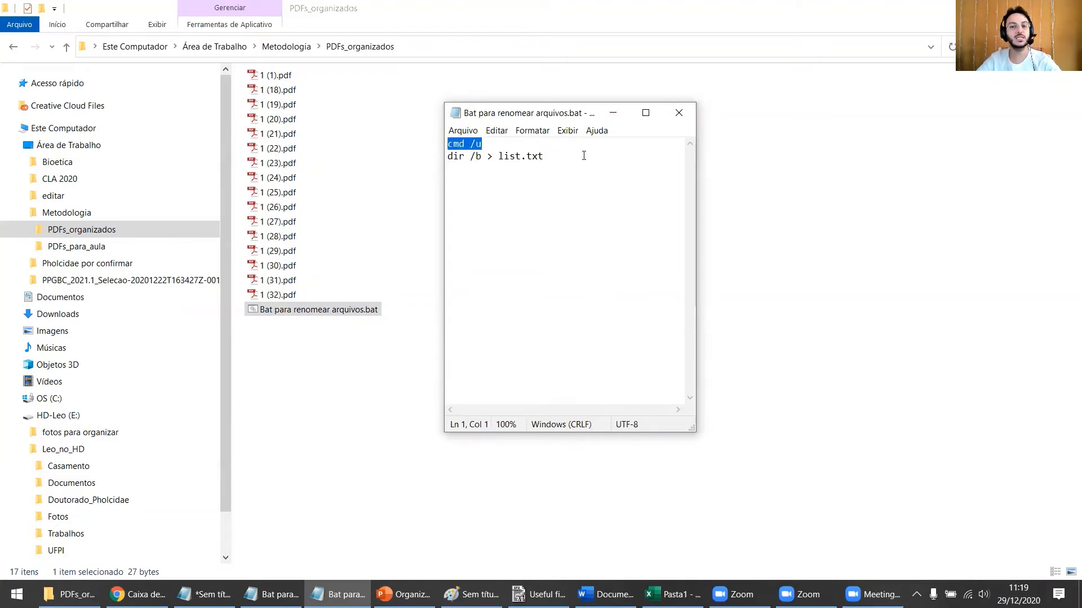
click(680, 113)
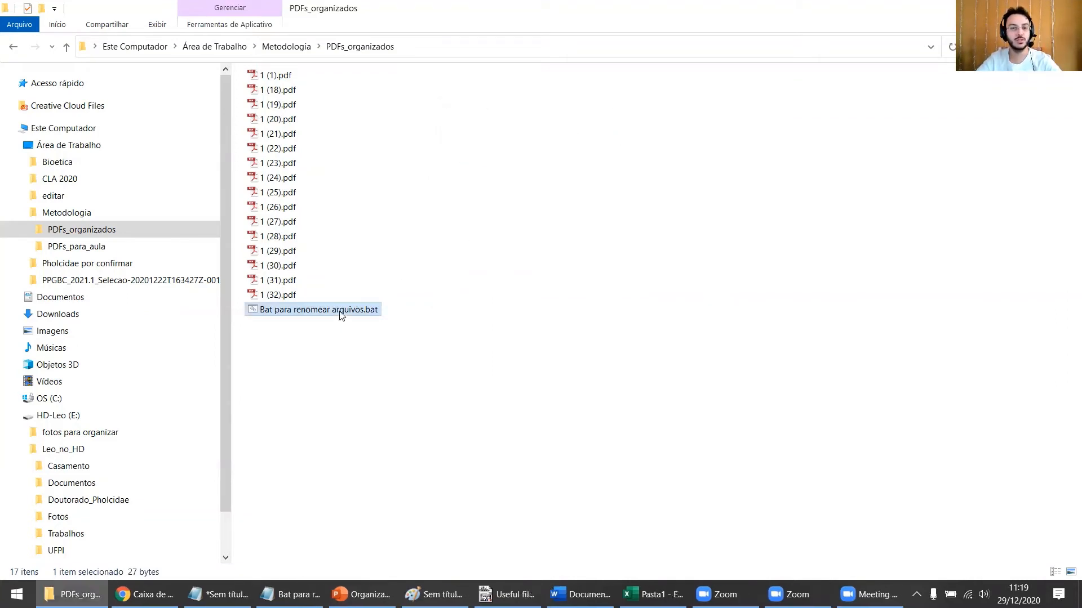
- Run Bat para renomear arquivos.bat and reposition the command prompt window it opens
double_click(341, 310)
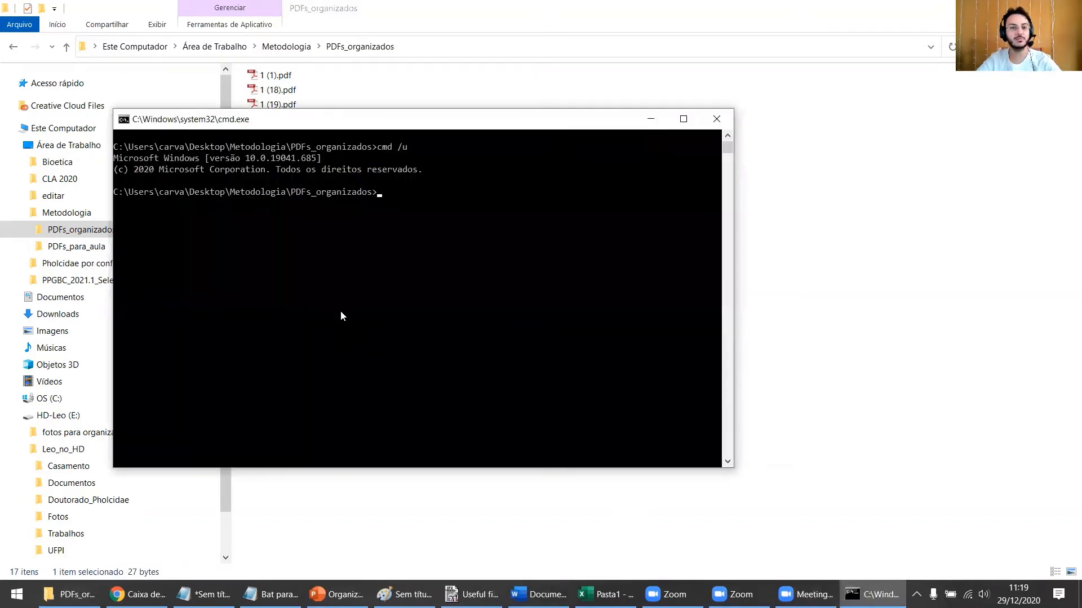
drag(414, 127, 714, 117)
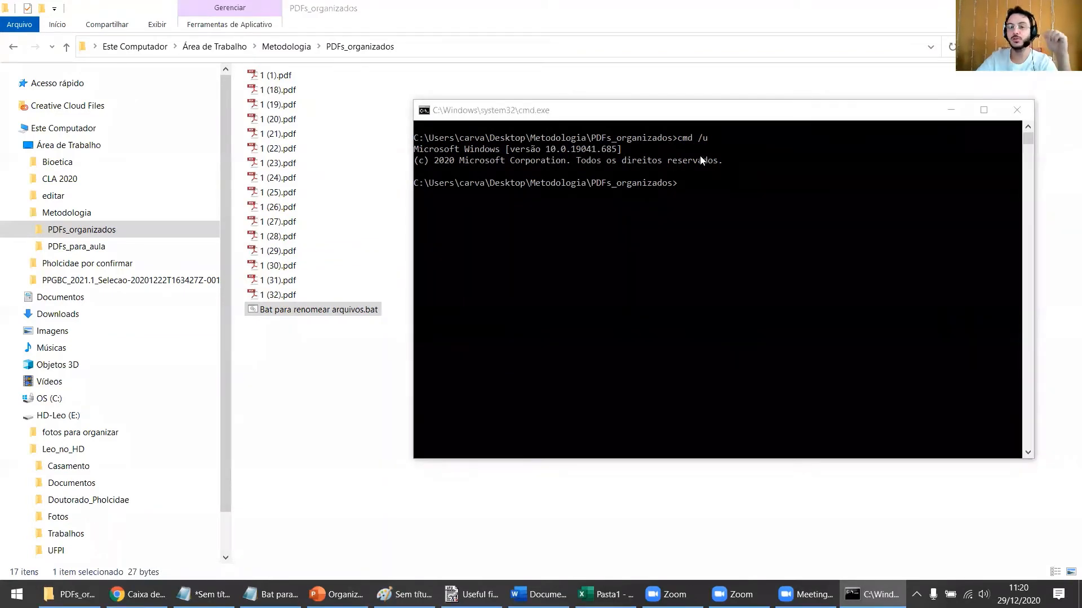
drag(706, 117, 428, 159)
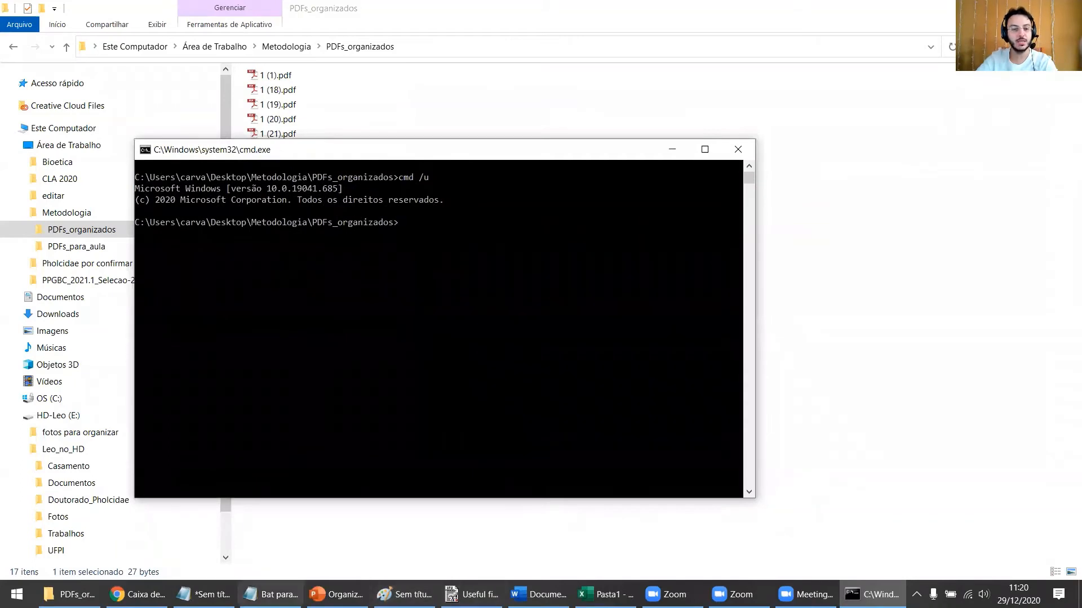
- Switch to the batch file already open in Notepad and copy its dir /b > list.txt line
click(270, 594)
key(Return)
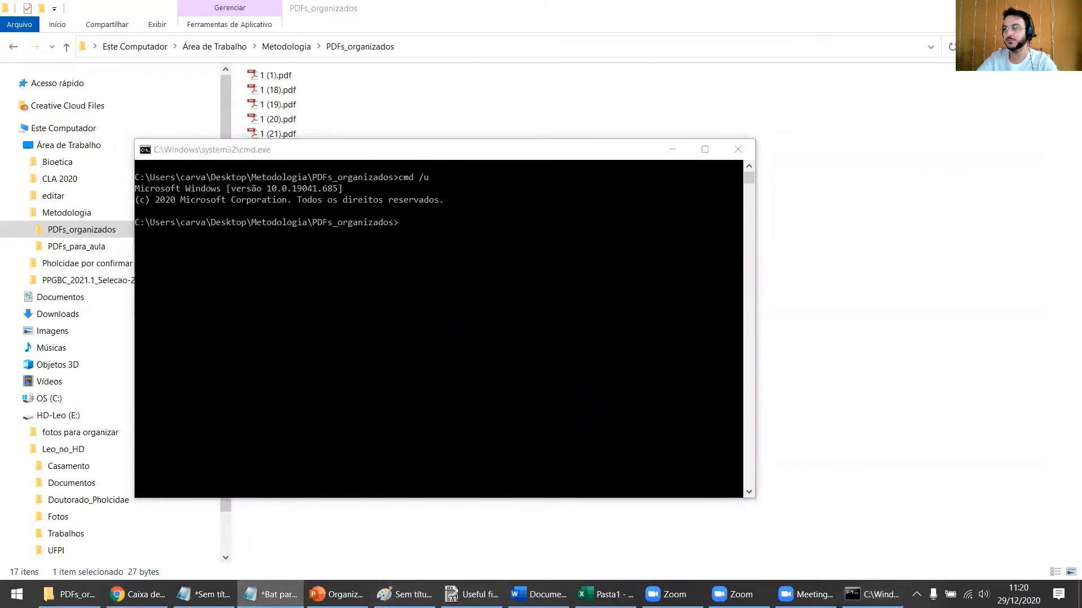
drag(1081, 116, 708, 116)
key(ctrl+z)
key(ctrl+c)
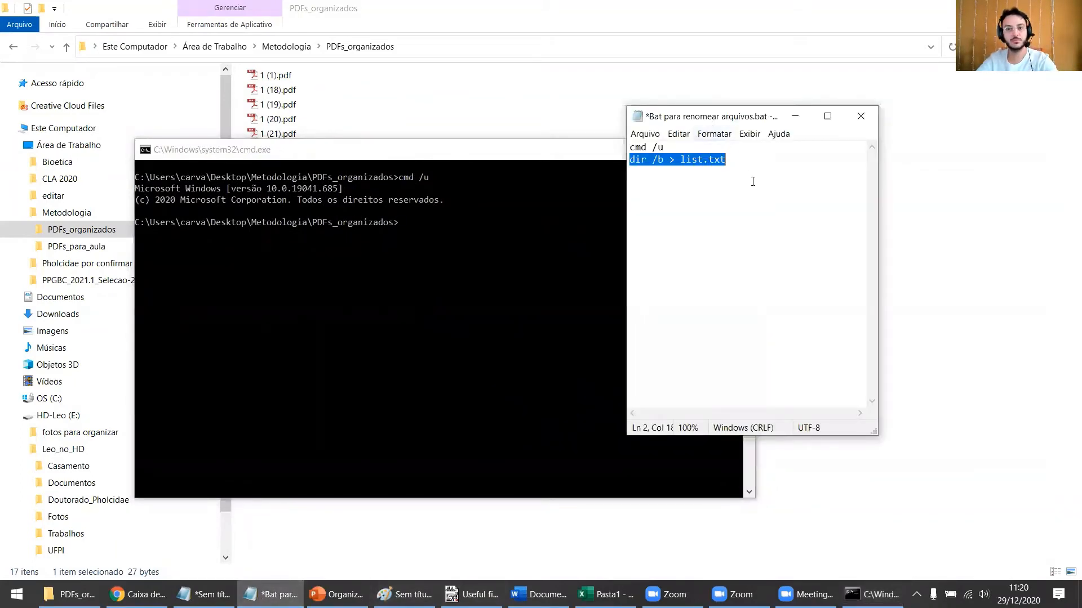
- Paste the copied dir /b > list.txt command into the command prompt and run it
click(419, 230)
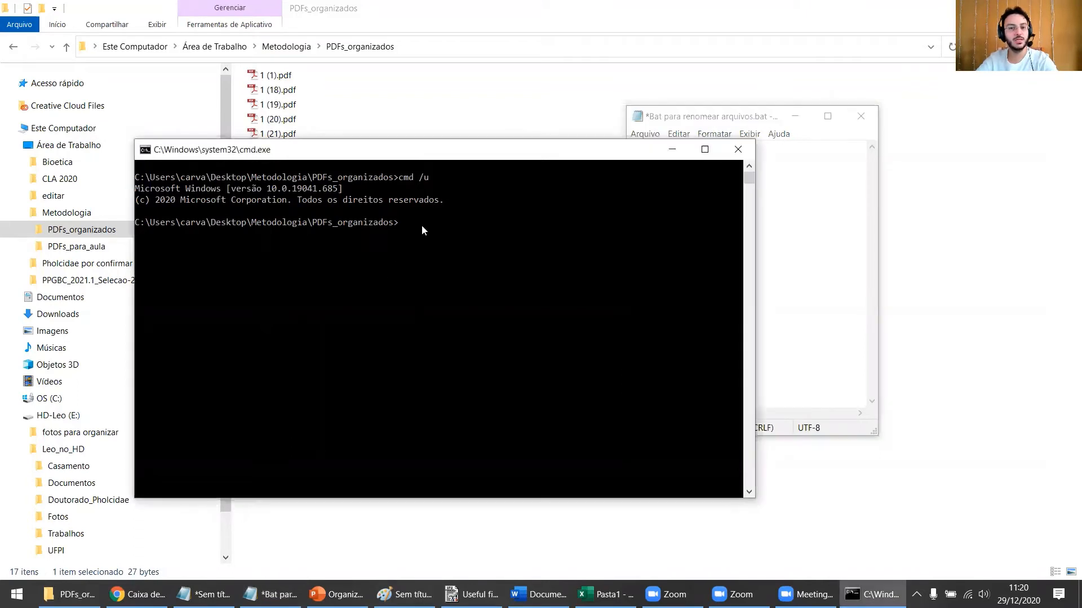
click(421, 225)
key(ctrl+v)
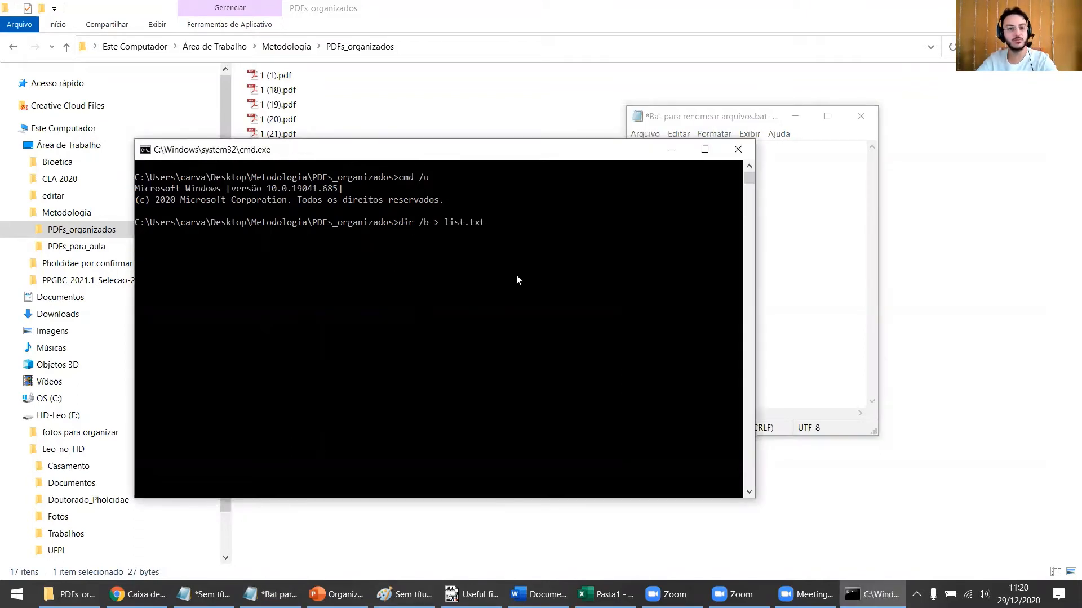
key(Return)
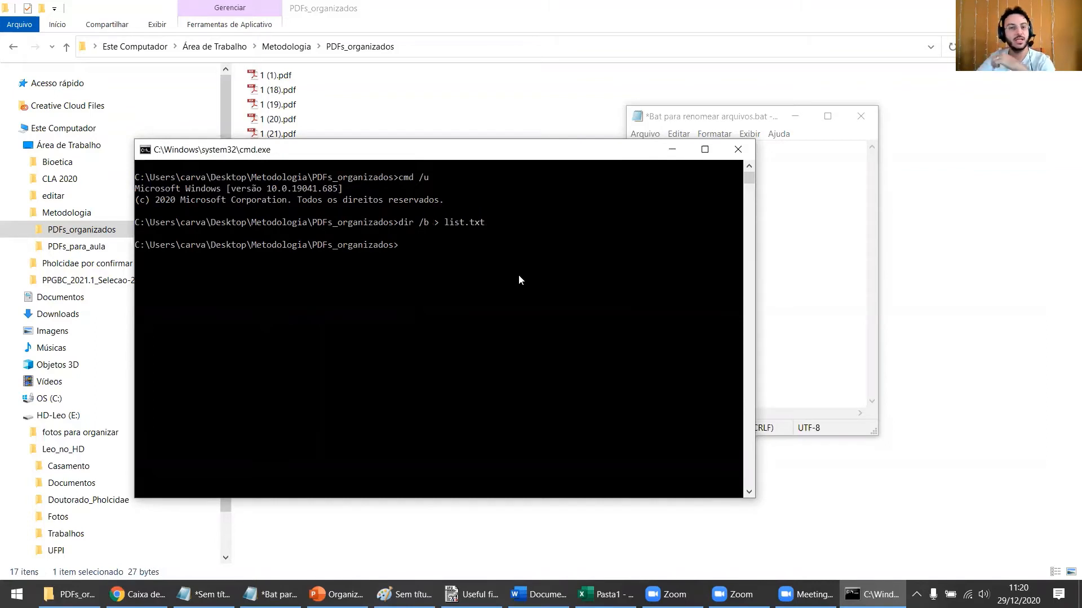
- Move the command prompt off the file list, open list.txt to check the listed file names, and close it
drag(490, 157, 776, 126)
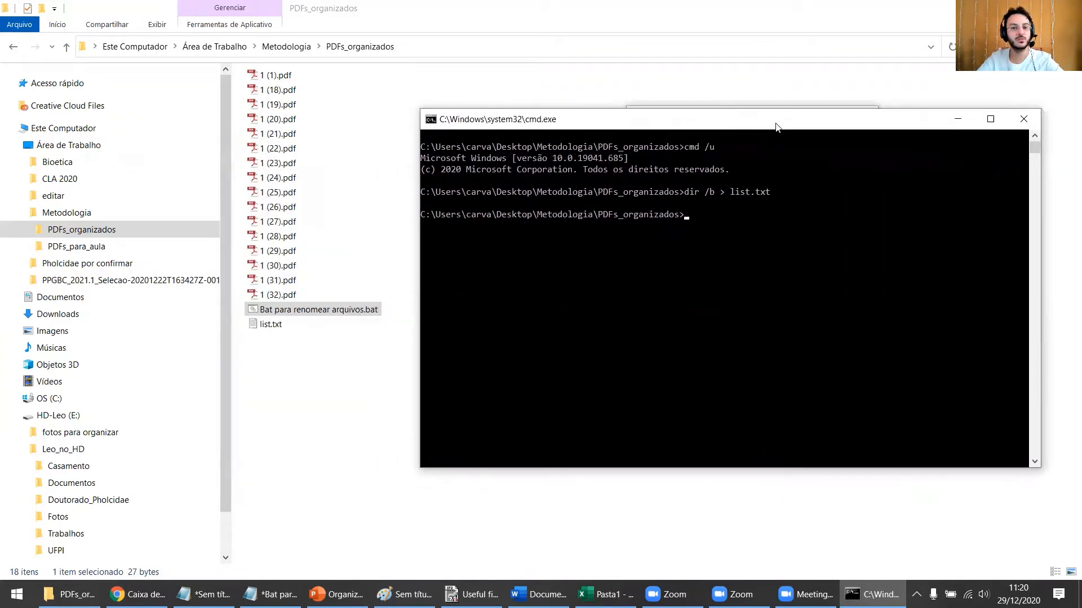
click(277, 326)
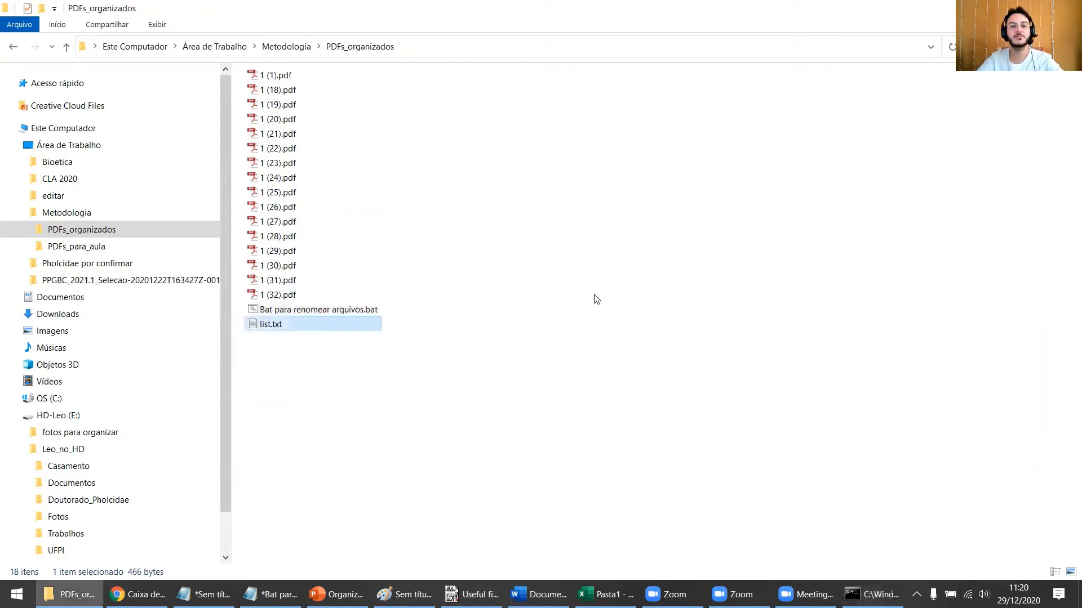
double_click(301, 326)
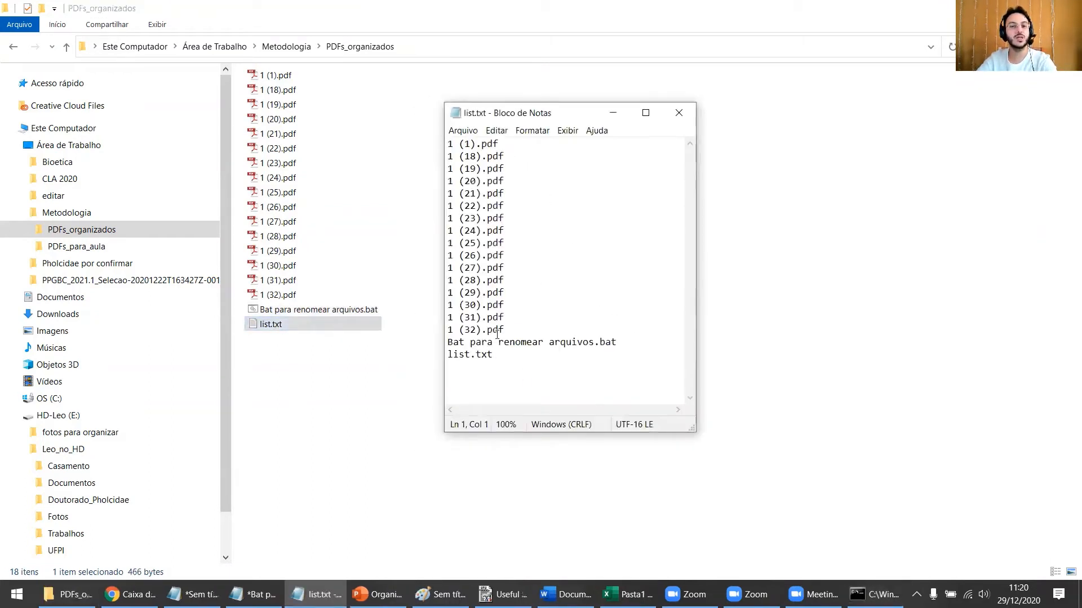
click(679, 112)
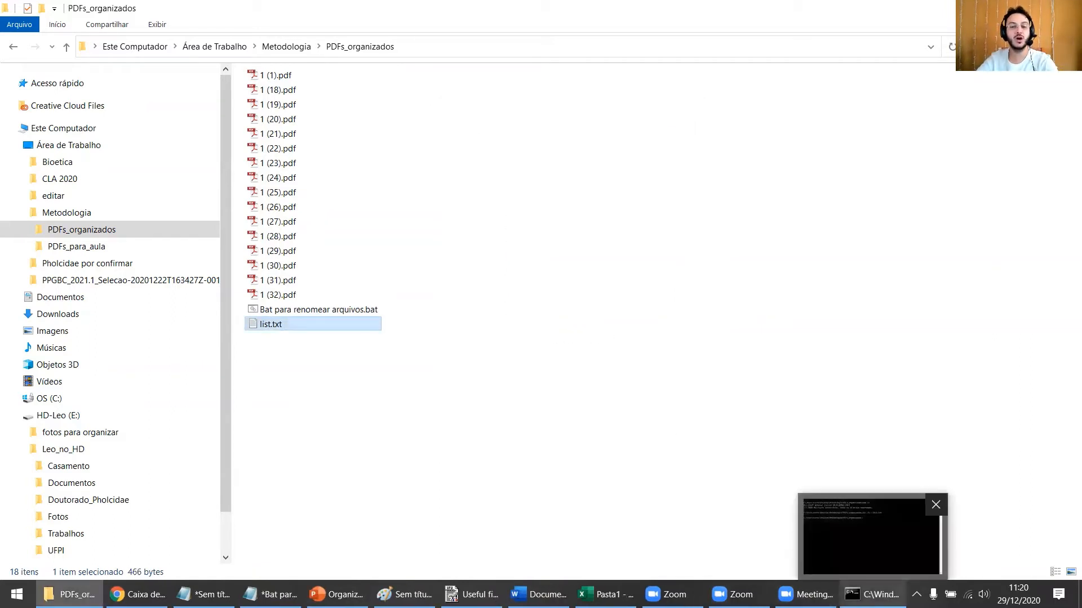
- Switch to Excel and examine the rename formula in C14 and its new-name source in B14
click(874, 595)
click(603, 595)
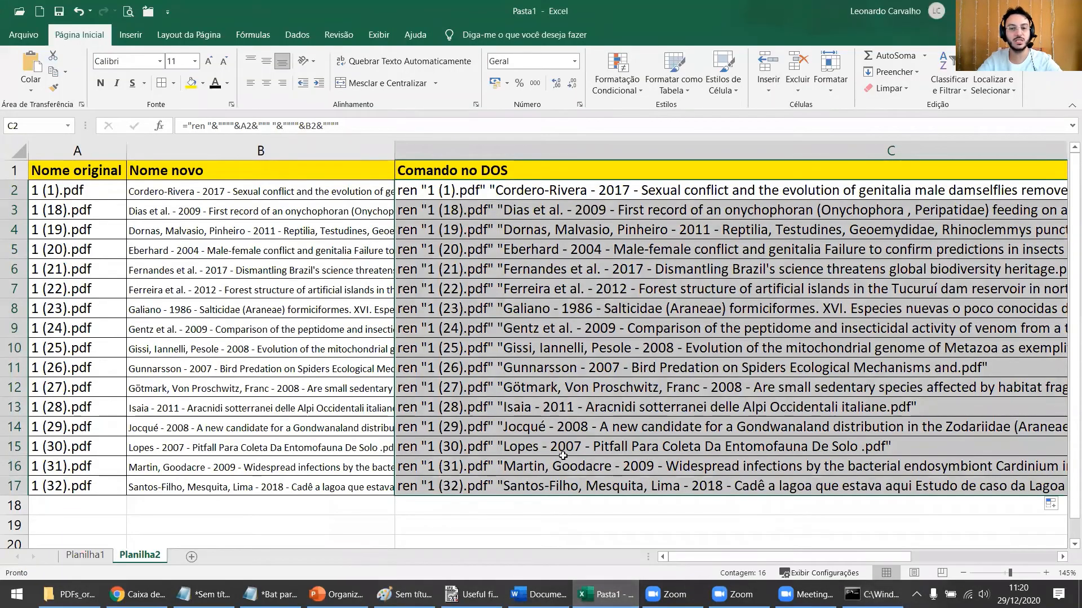
click(533, 427)
double_click(533, 427)
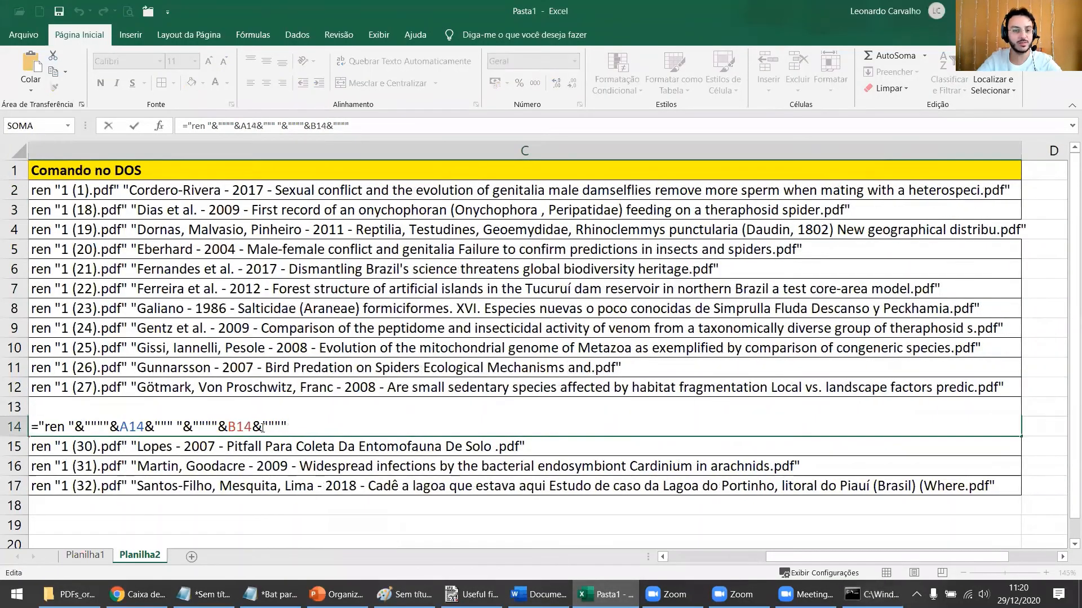
key(Escape)
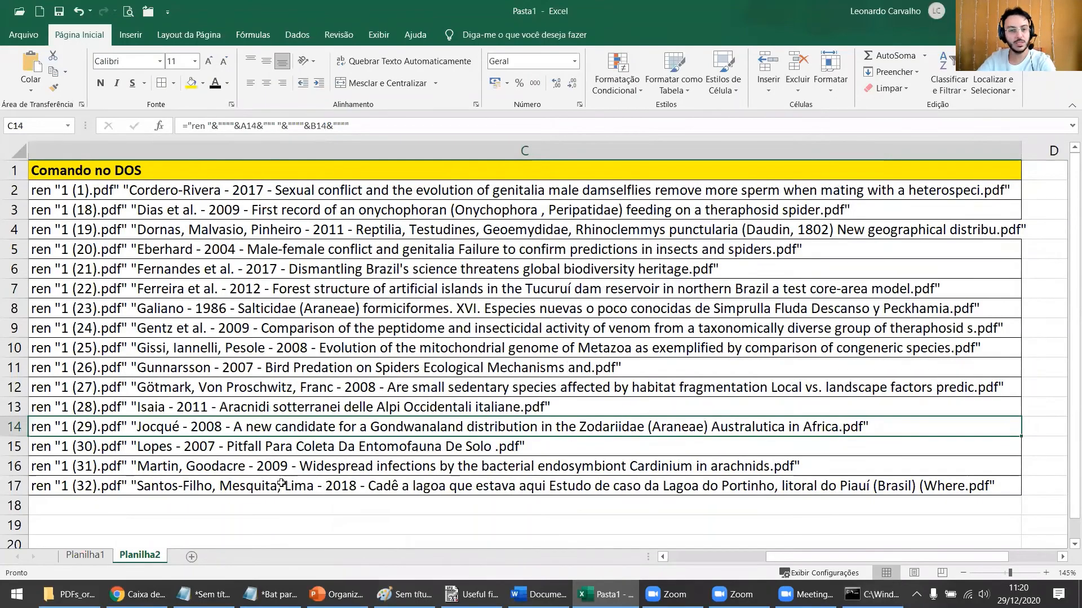
key(Left)
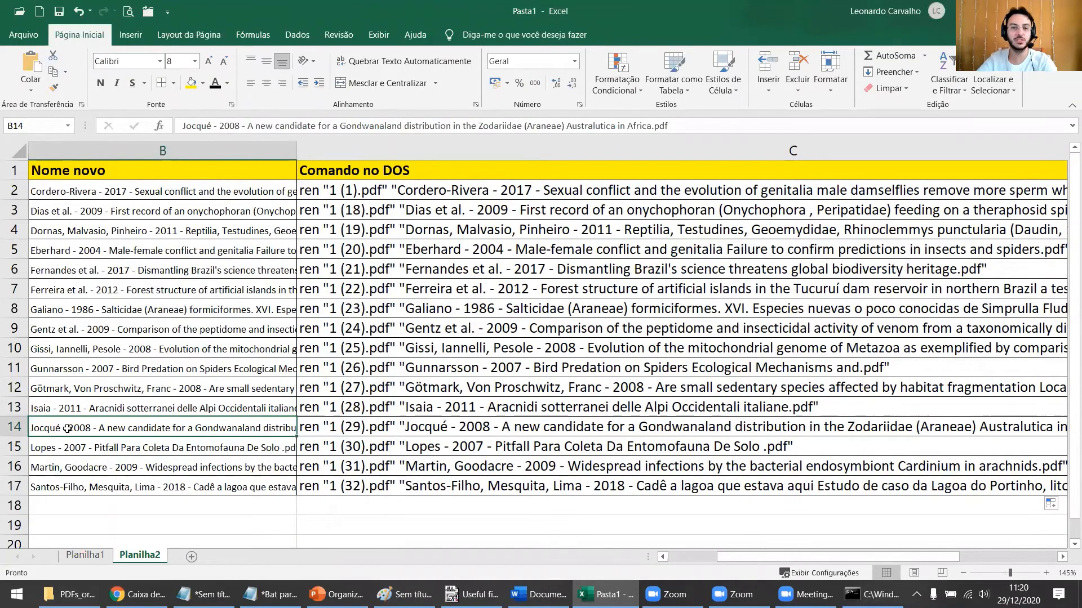
- Close the command prompt and delete the dir /b > list.txt line from the batch file open in Notepad
key(alt+Tab)
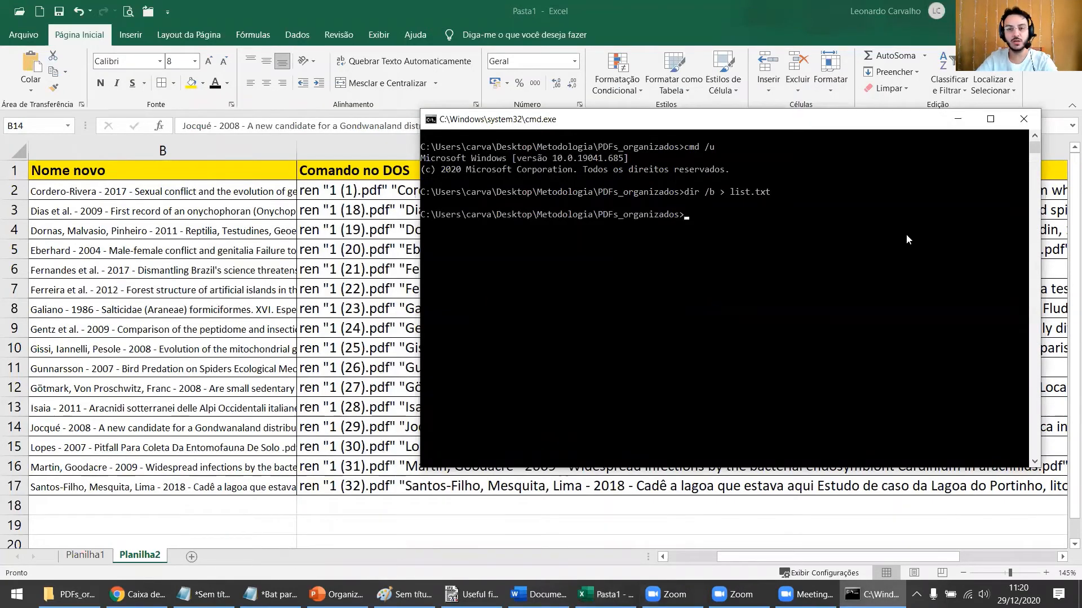
click(1020, 117)
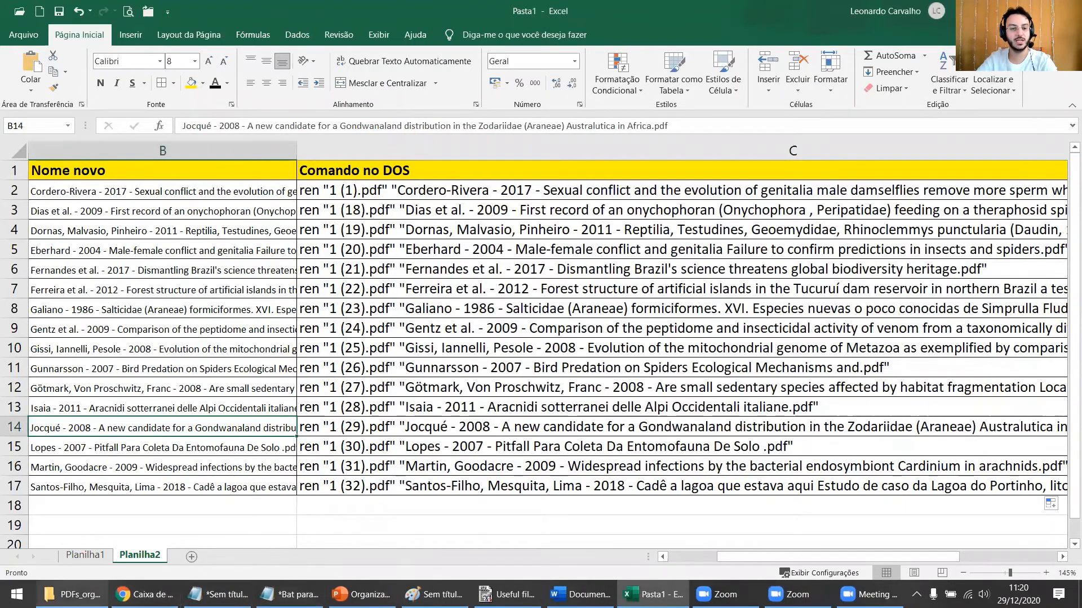
click(72, 594)
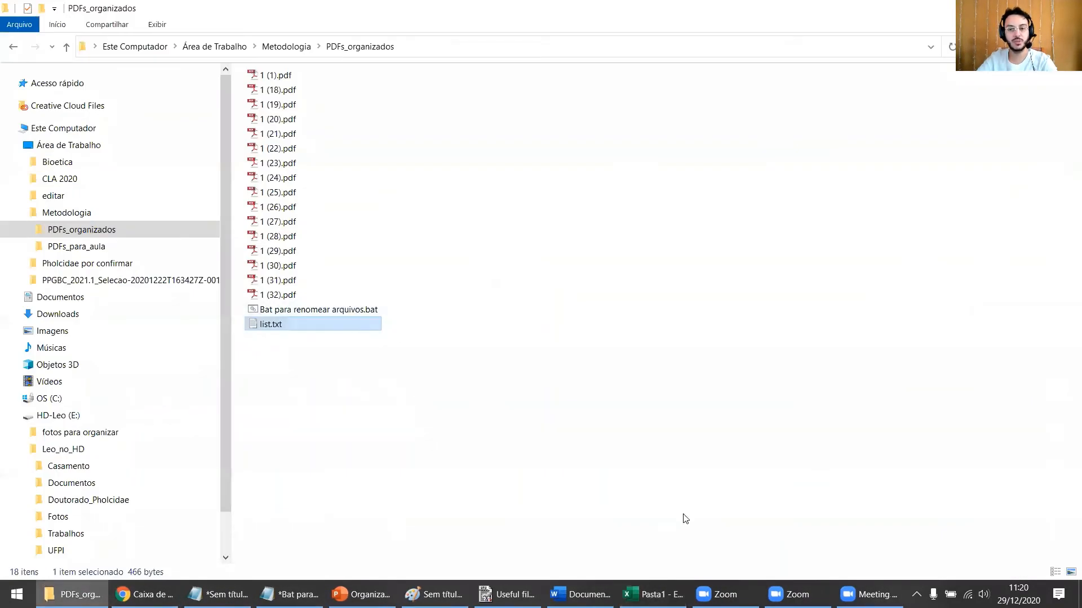
click(289, 594)
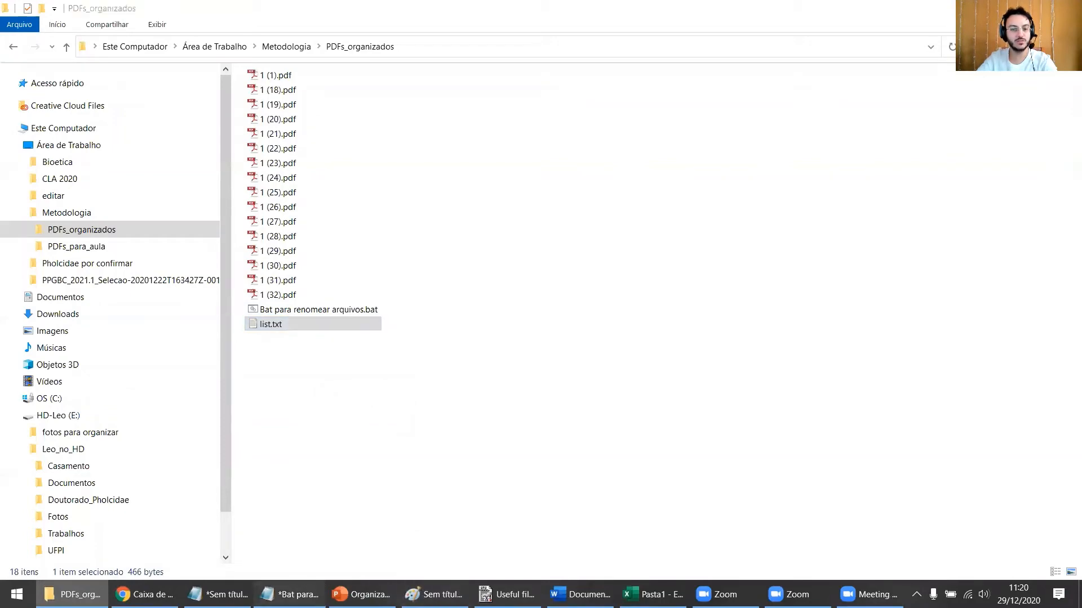
key(Delete)
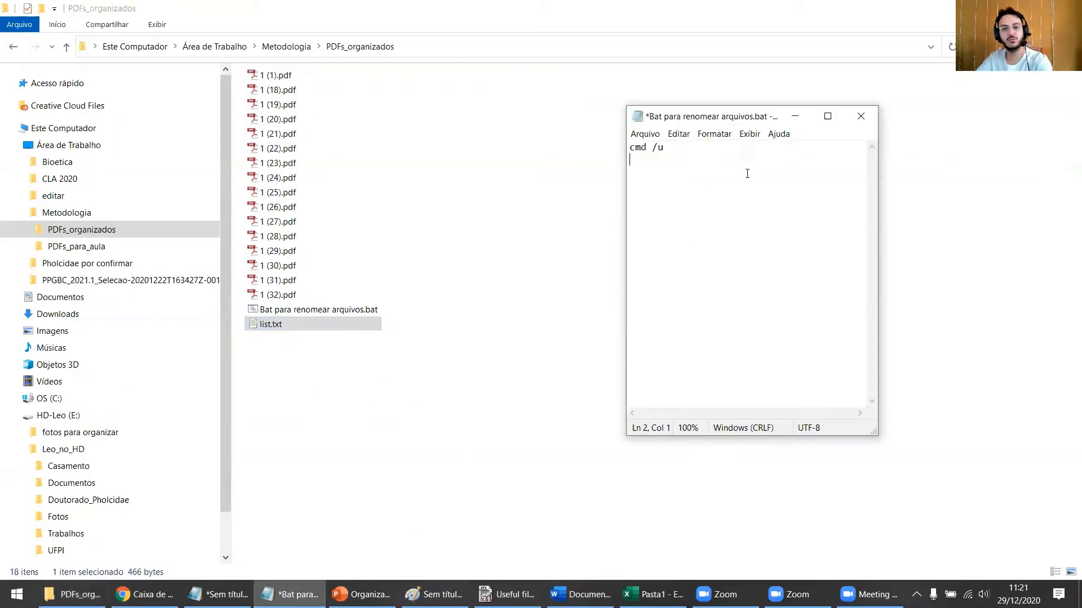
- Copy the rename commands in C2:C17 from Excel into the batch file below cmd /u, and save and close the file
click(654, 594)
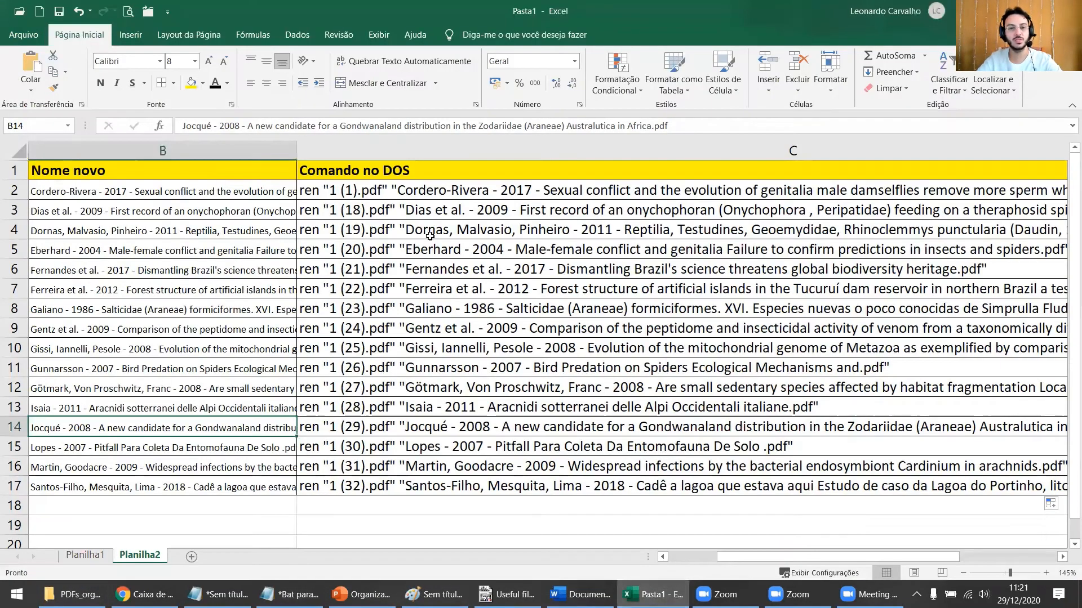
drag(387, 193, 384, 489)
key(ctrl+c)
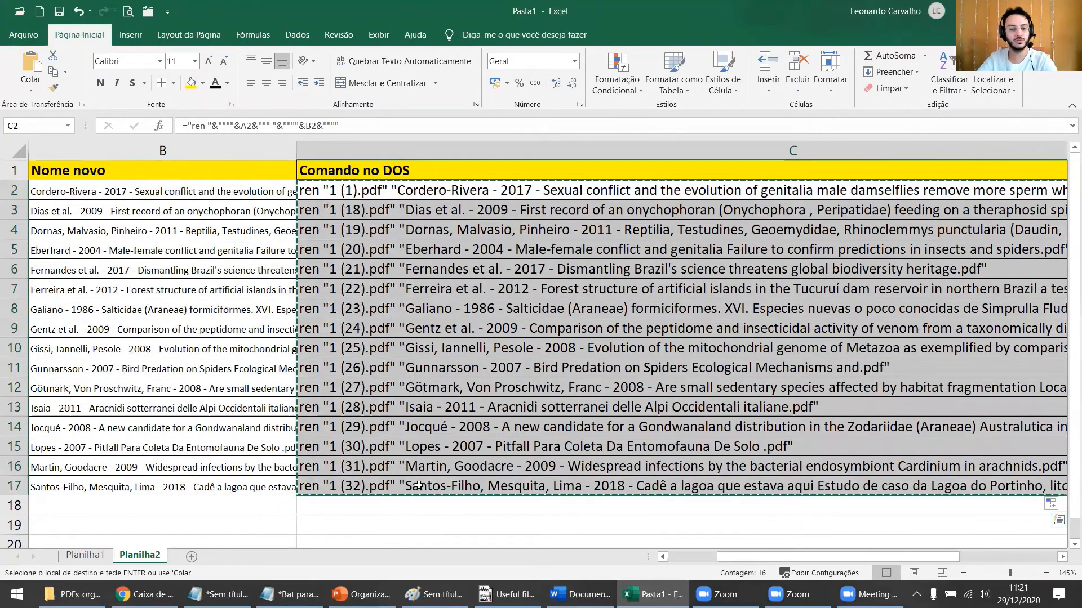
key(alt+Tab)
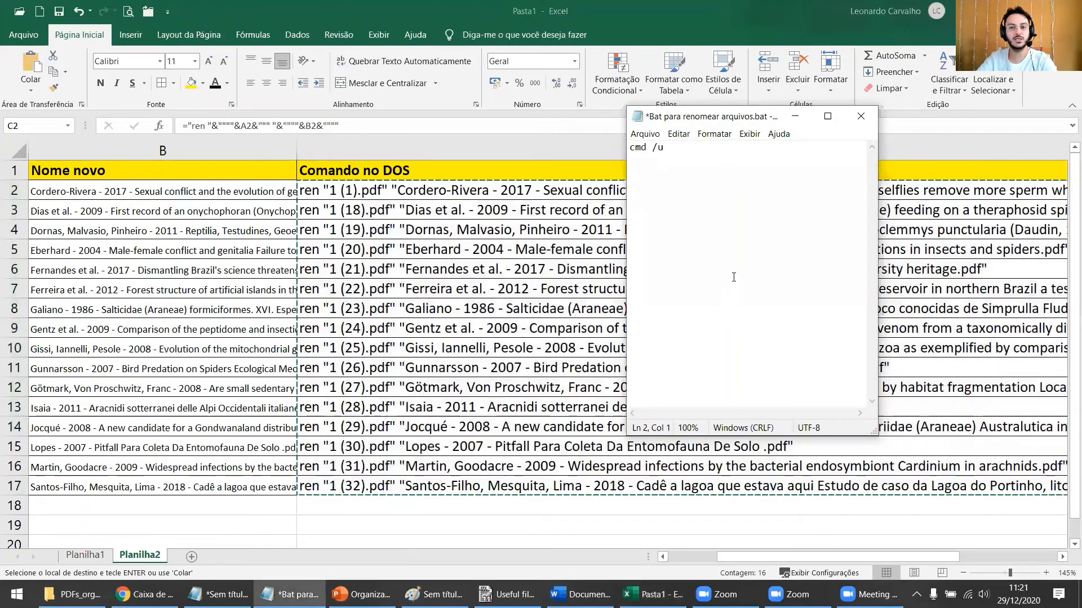
key(ctrl+v)
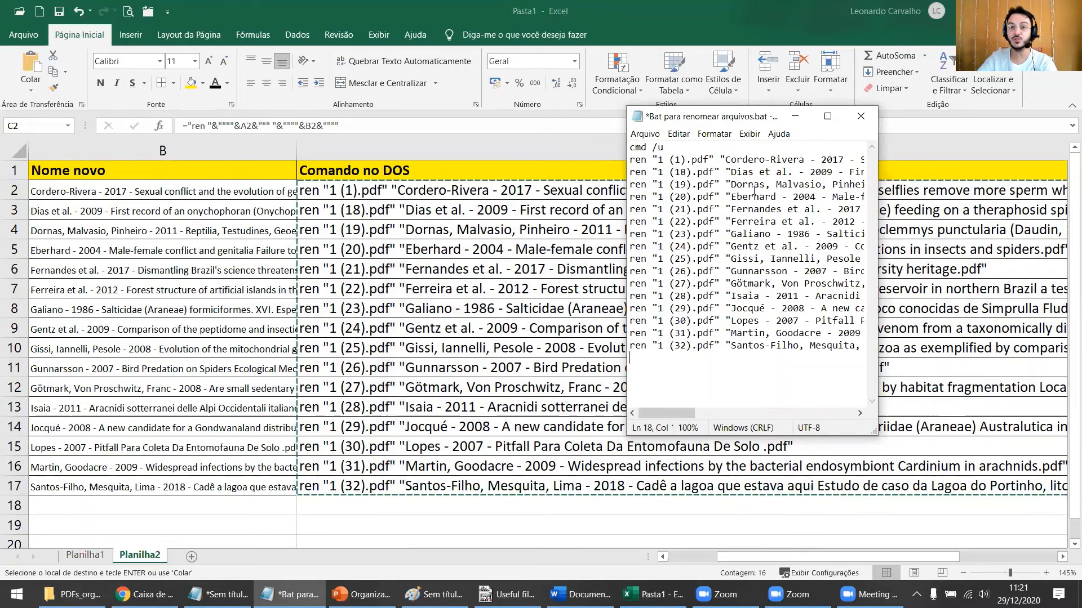
drag(666, 147, 613, 146)
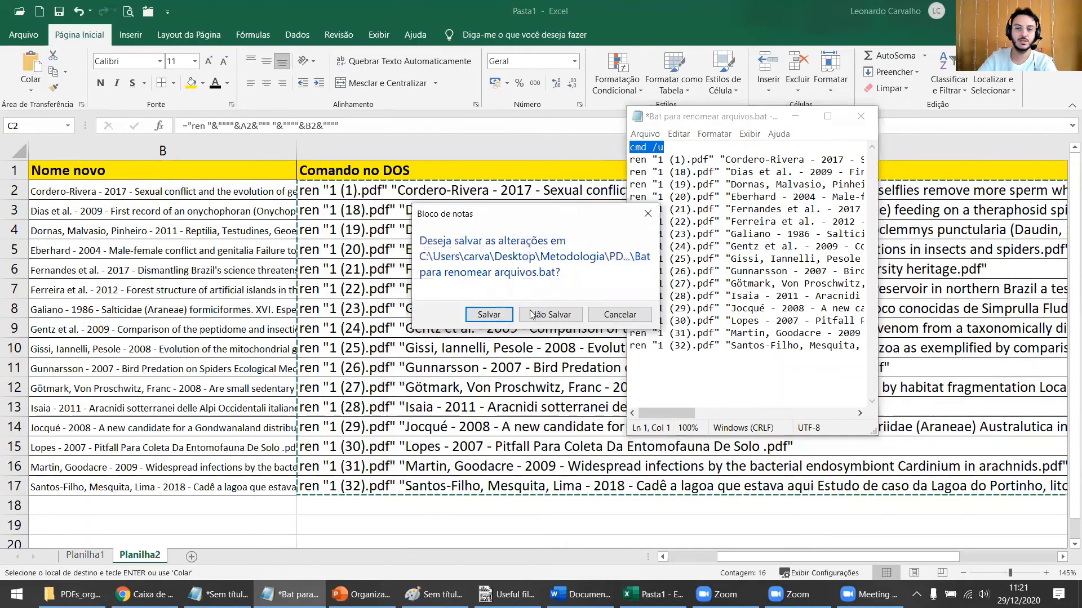
click(499, 317)
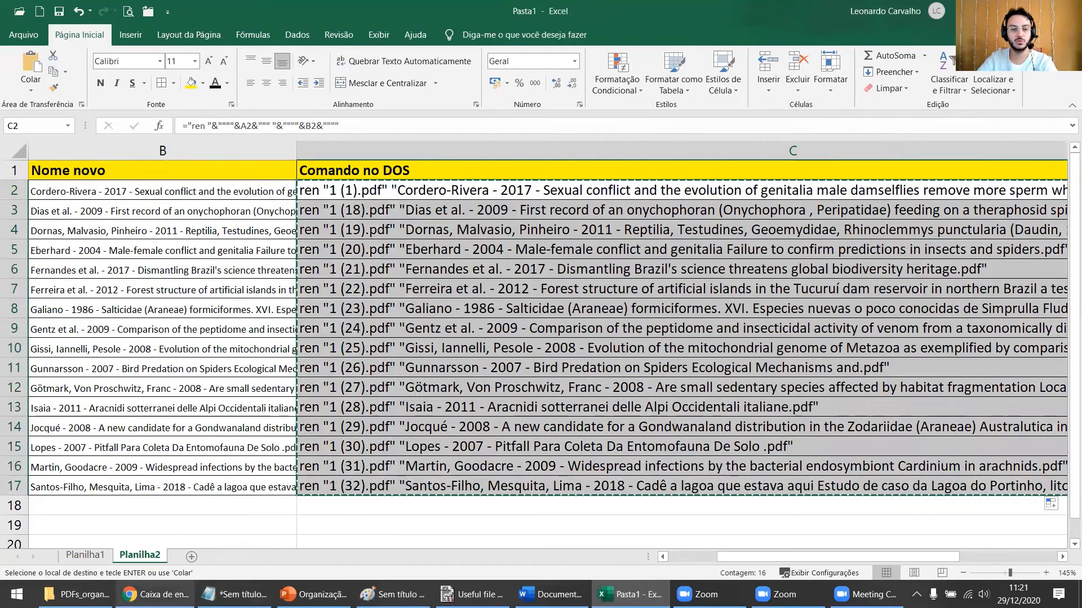
- Switch to the PDFs_organizados folder in File Explorer and run Bat para renomear arquivos.bat
click(76, 595)
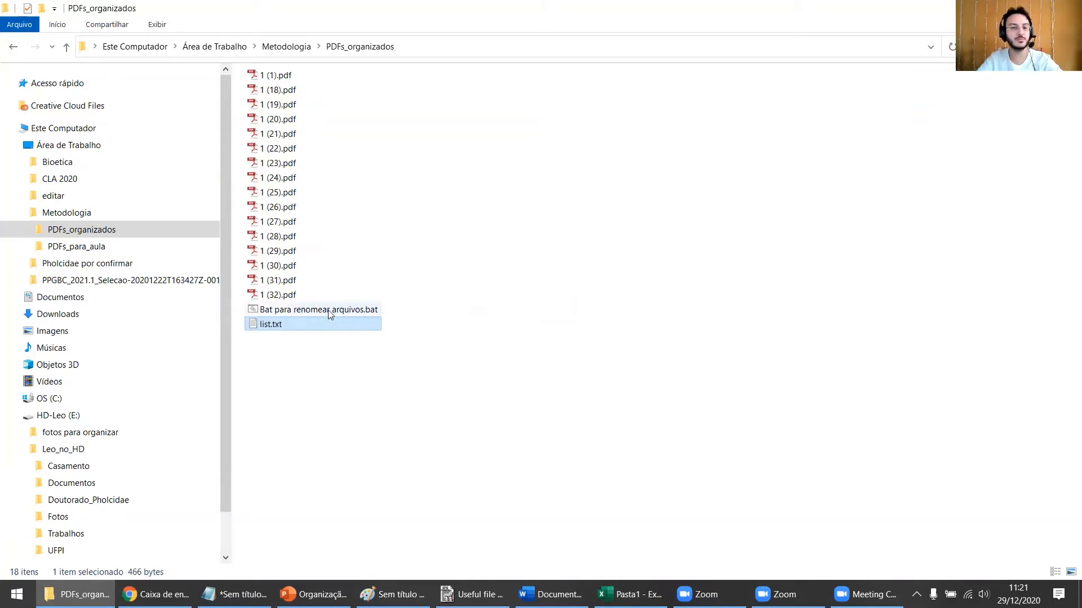
mouse_move(330, 315)
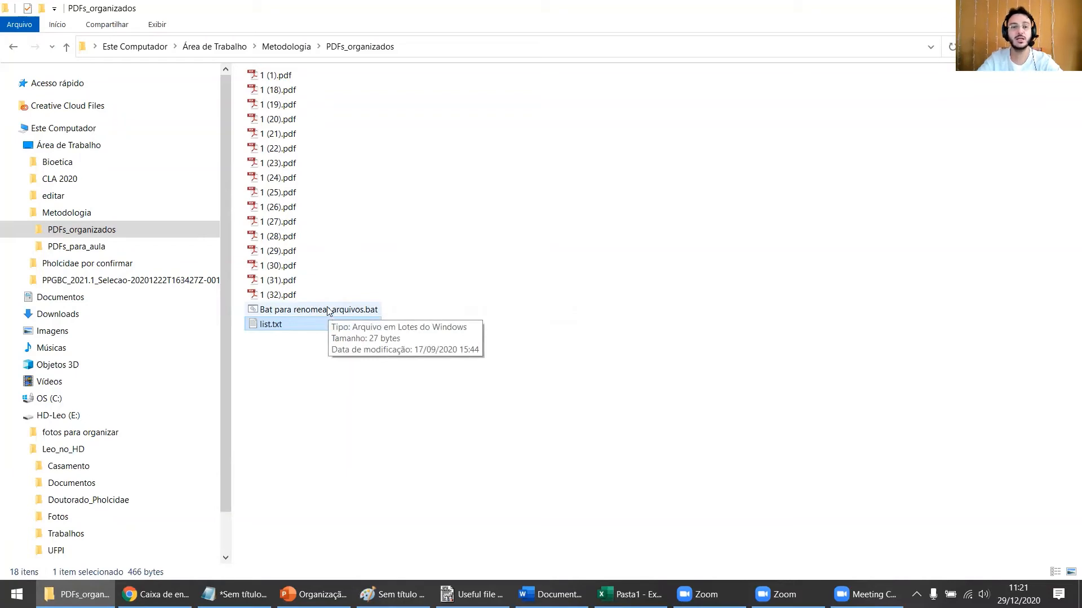
double_click(332, 310)
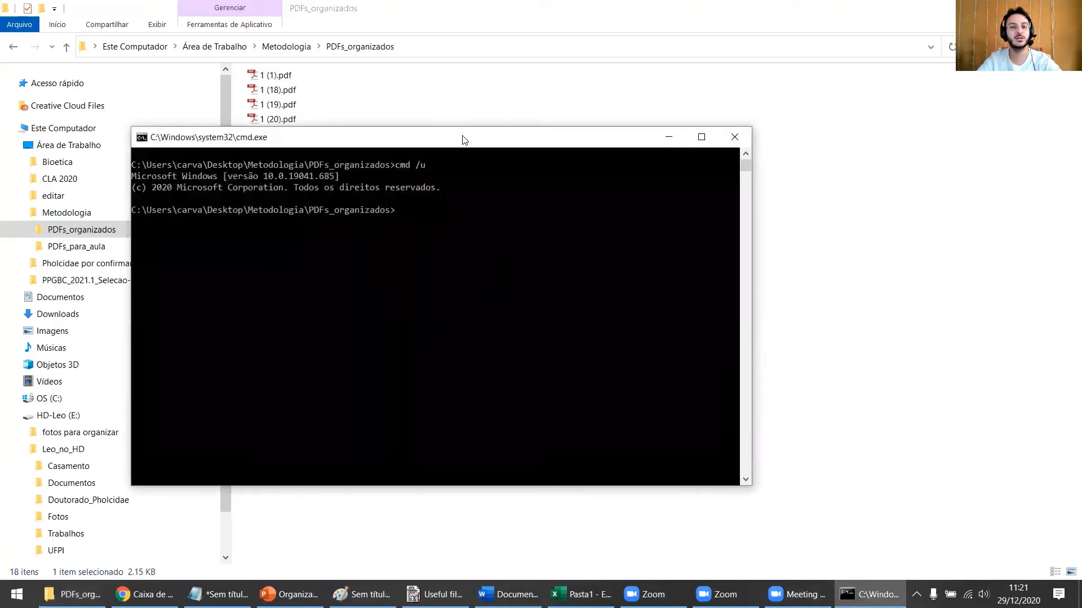
- Move the command prompt off the file list, run the copied rename commands in it, and bring the folder's full file list into view
drag(460, 137, 710, 77)
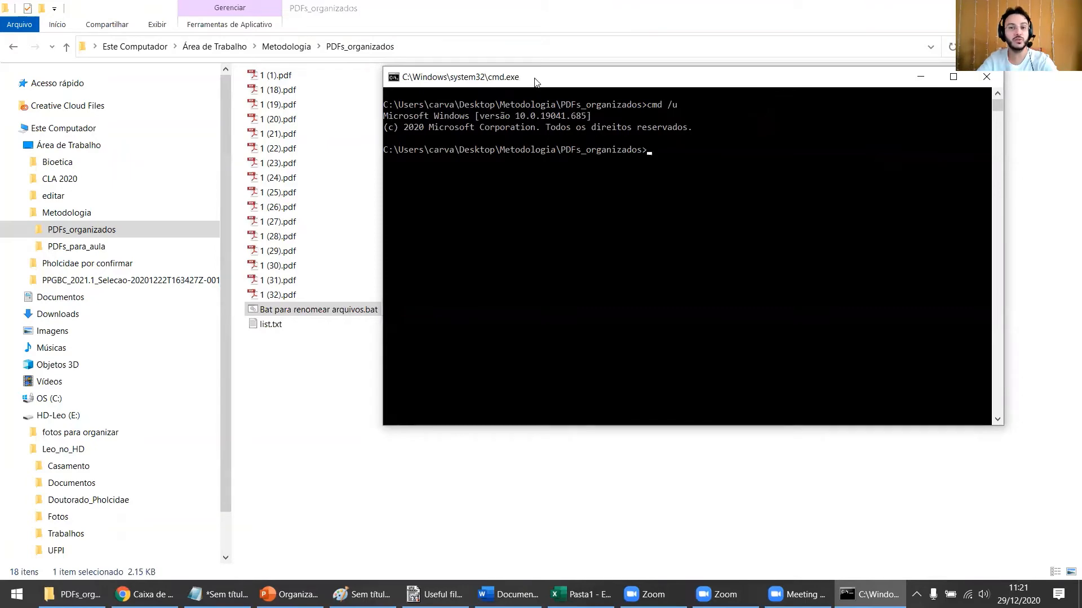
mouse_move(535, 79)
mouse_down()
mouse_move(568, 80)
mouse_move(542, 83)
mouse_up()
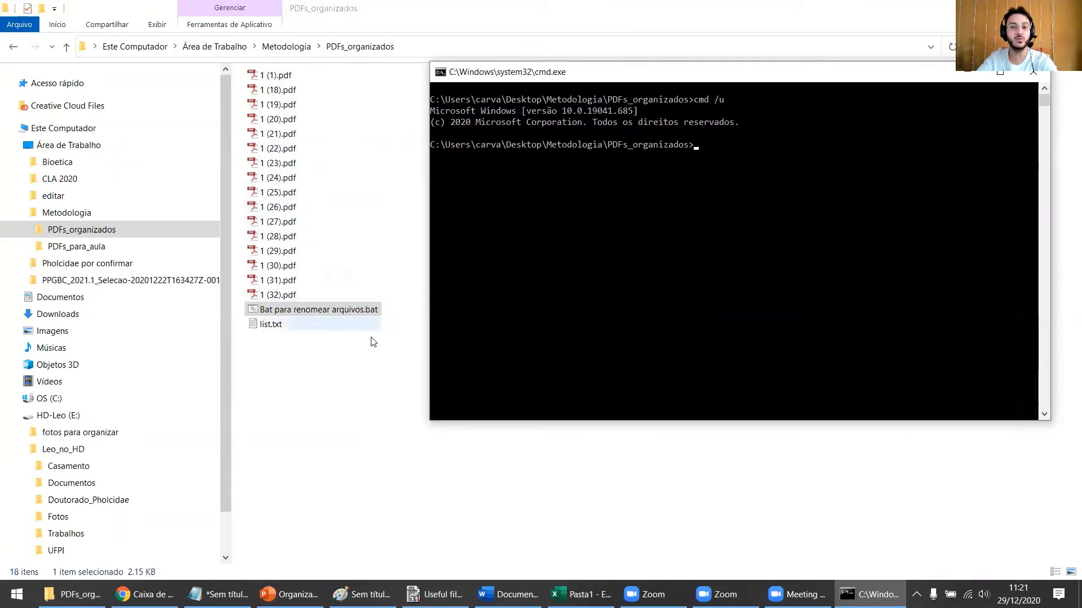
key(ctrl+v)
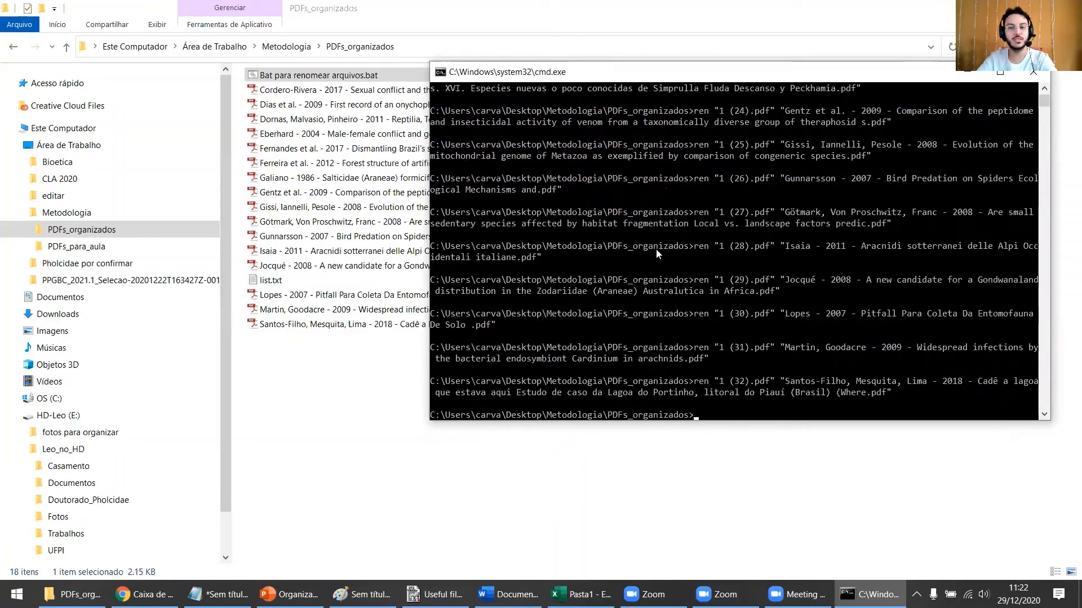
click(1000, 72)
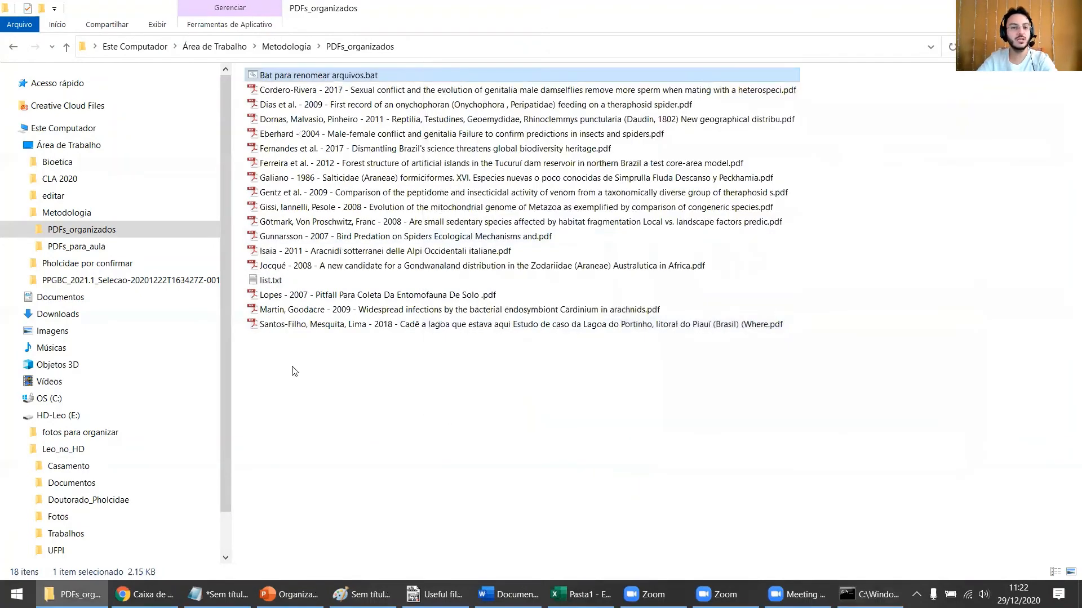